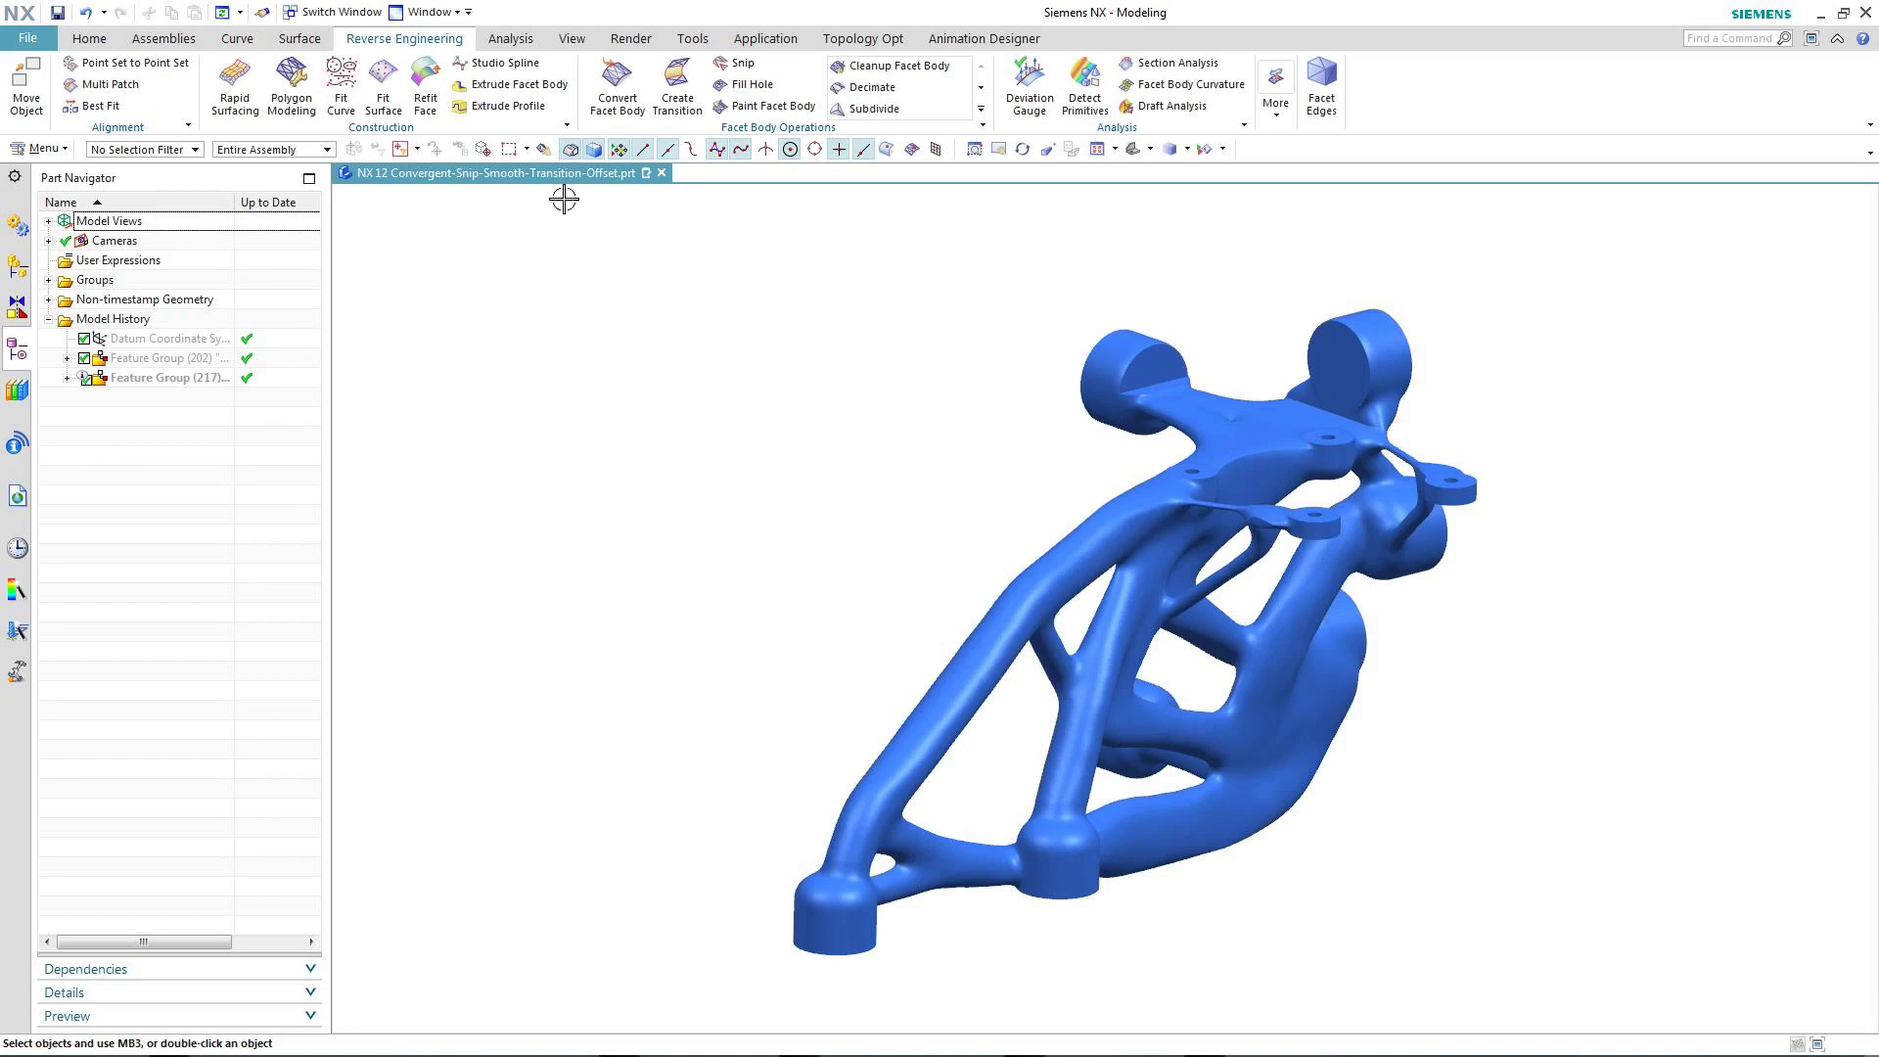
# Step: Convert the blue topology-optimised bracket facet body into a convergent body
pyautogui.click(617, 88)
pyautogui.click(1154, 473)
pyautogui.middleClick(947, 442)
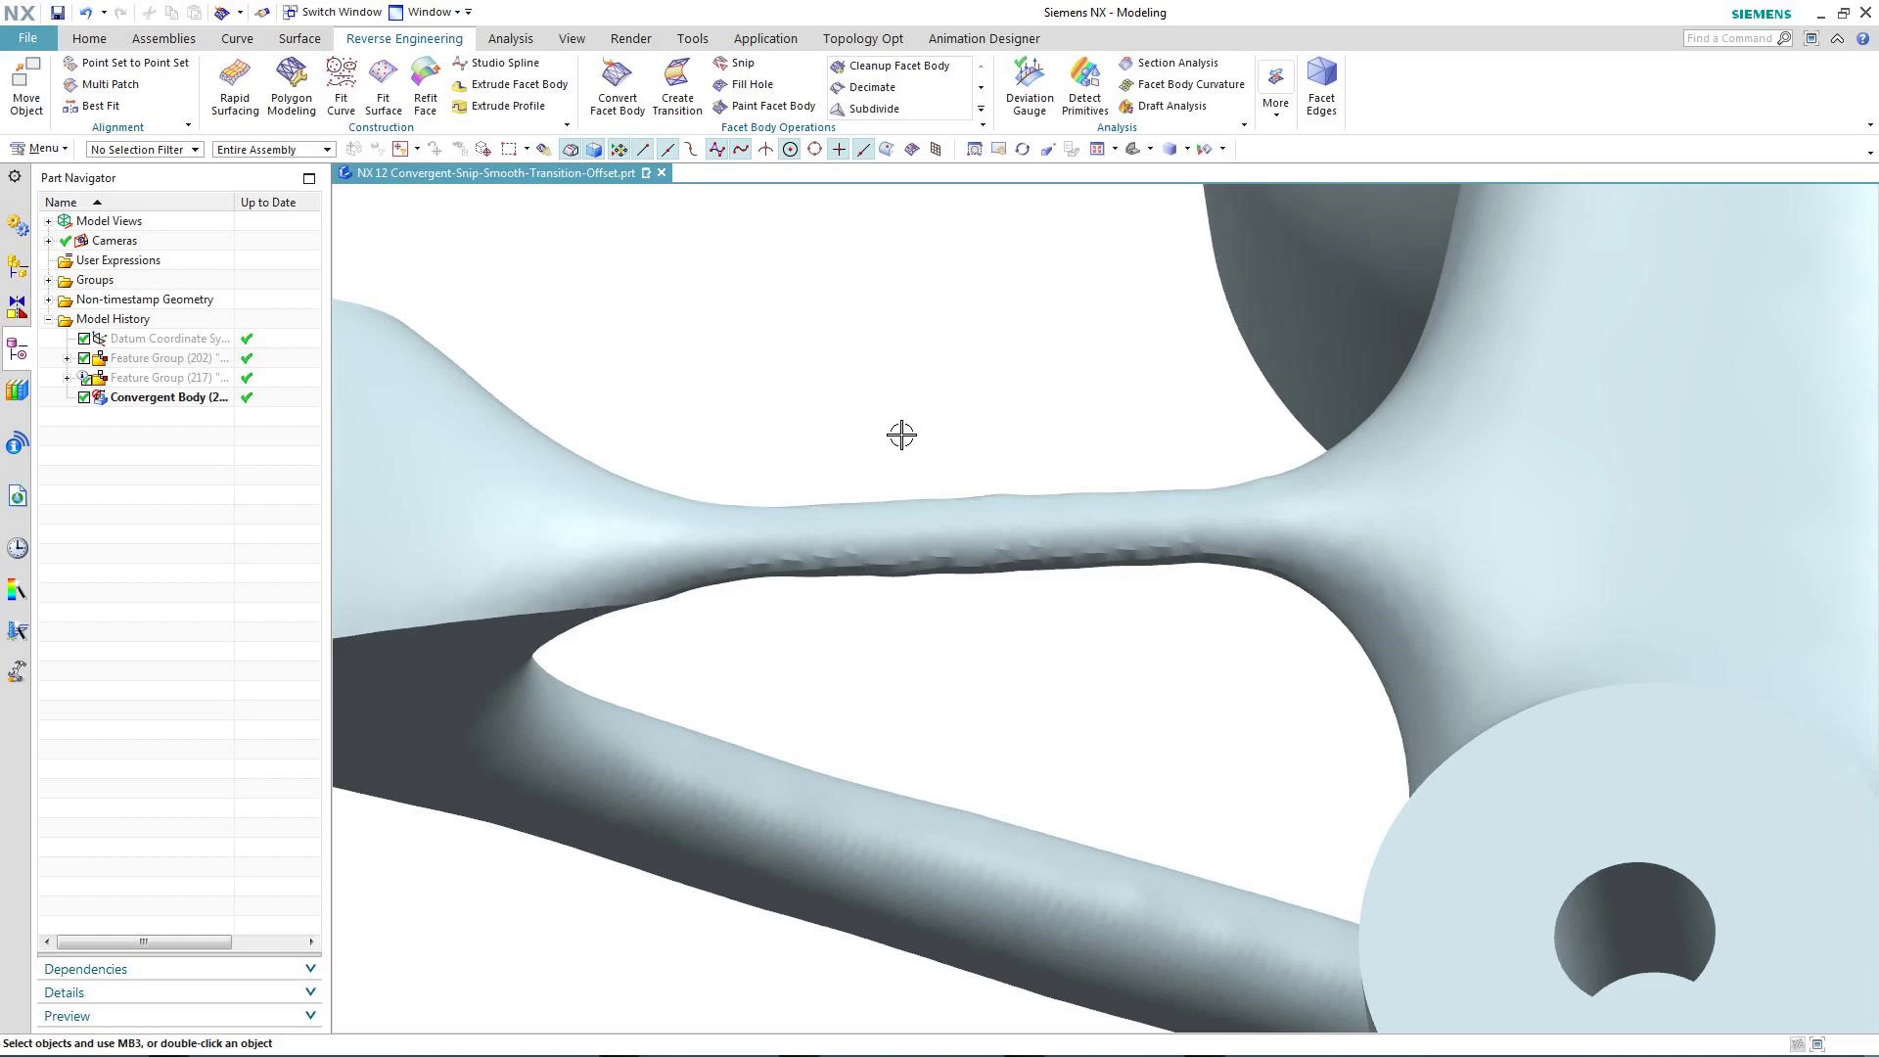
# Step: Display the triangular facet mesh edges and shift the view over the strut's mesh
pyautogui.click(1322, 80)
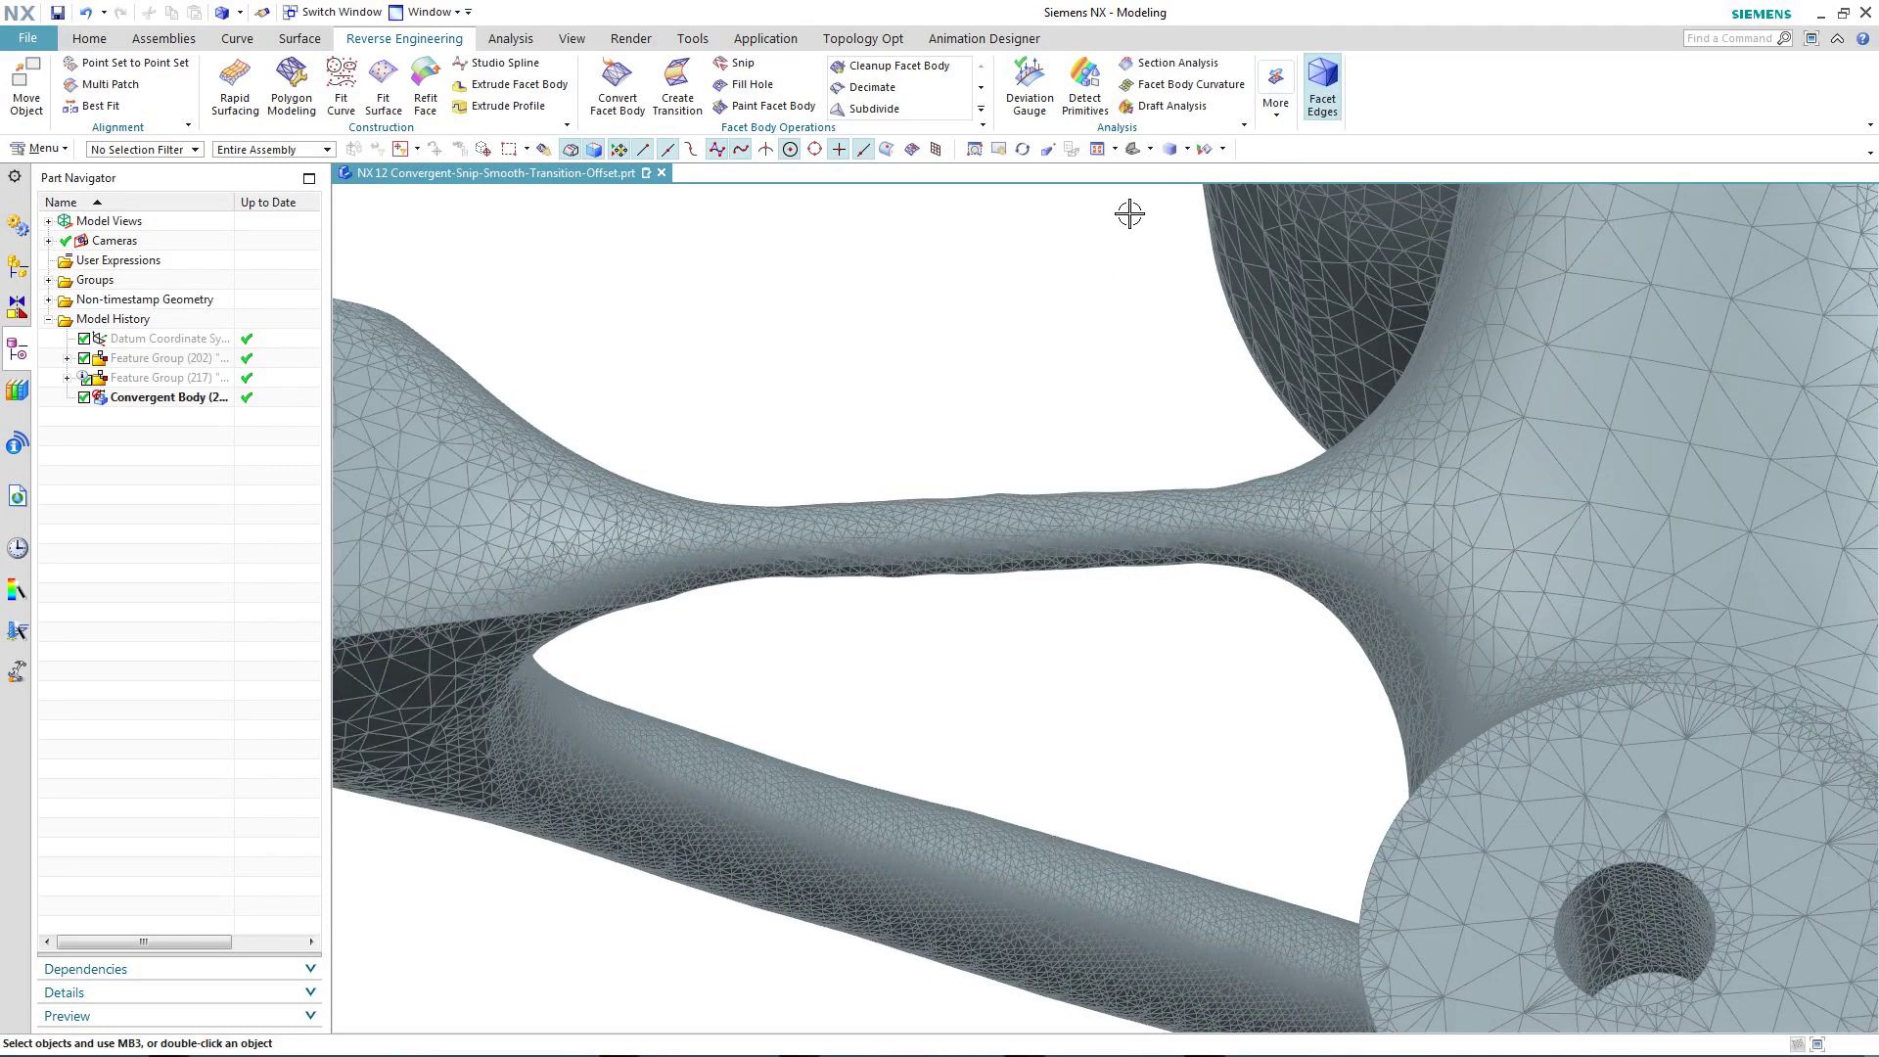
pyautogui.moveTo(1003, 294); pyautogui.dragTo(966, 246, button='middle')
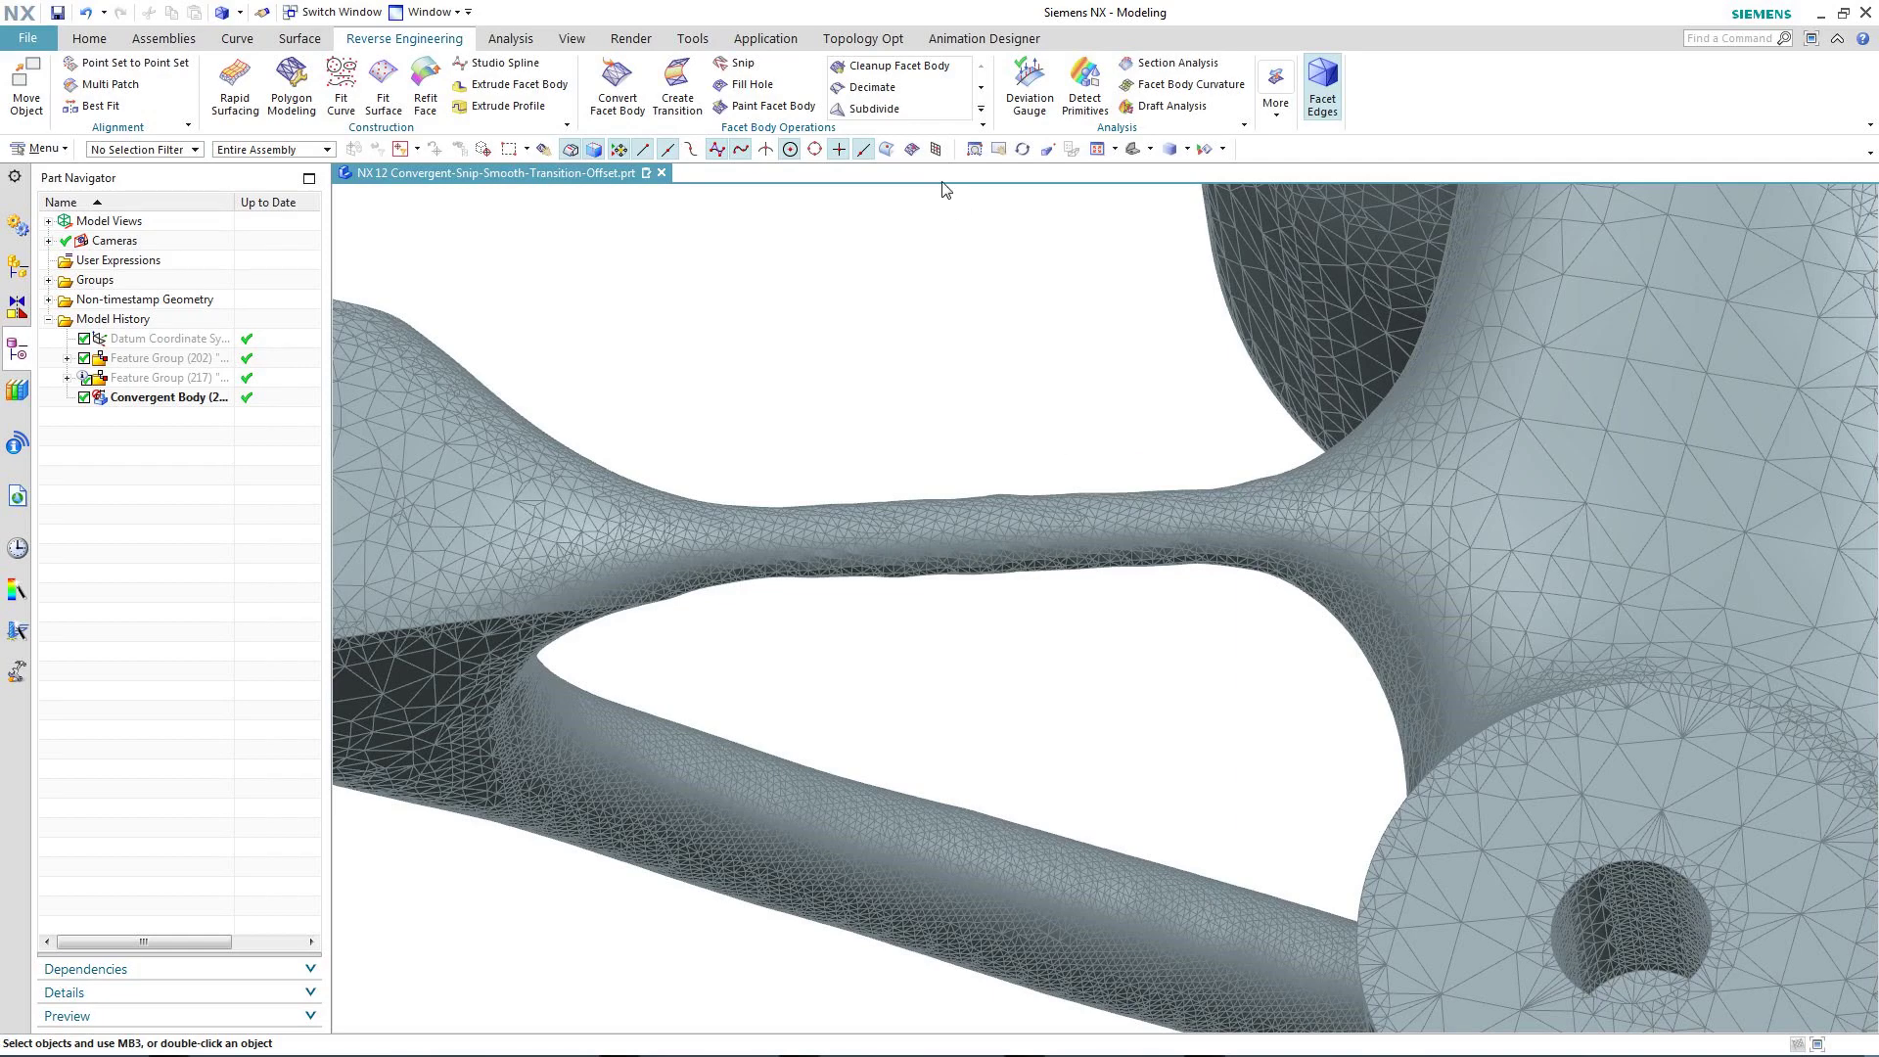
# Step: Subdivide the lasso-selected thin strut facets into a finer mesh, then hide facet edges
pyautogui.click(881, 109)
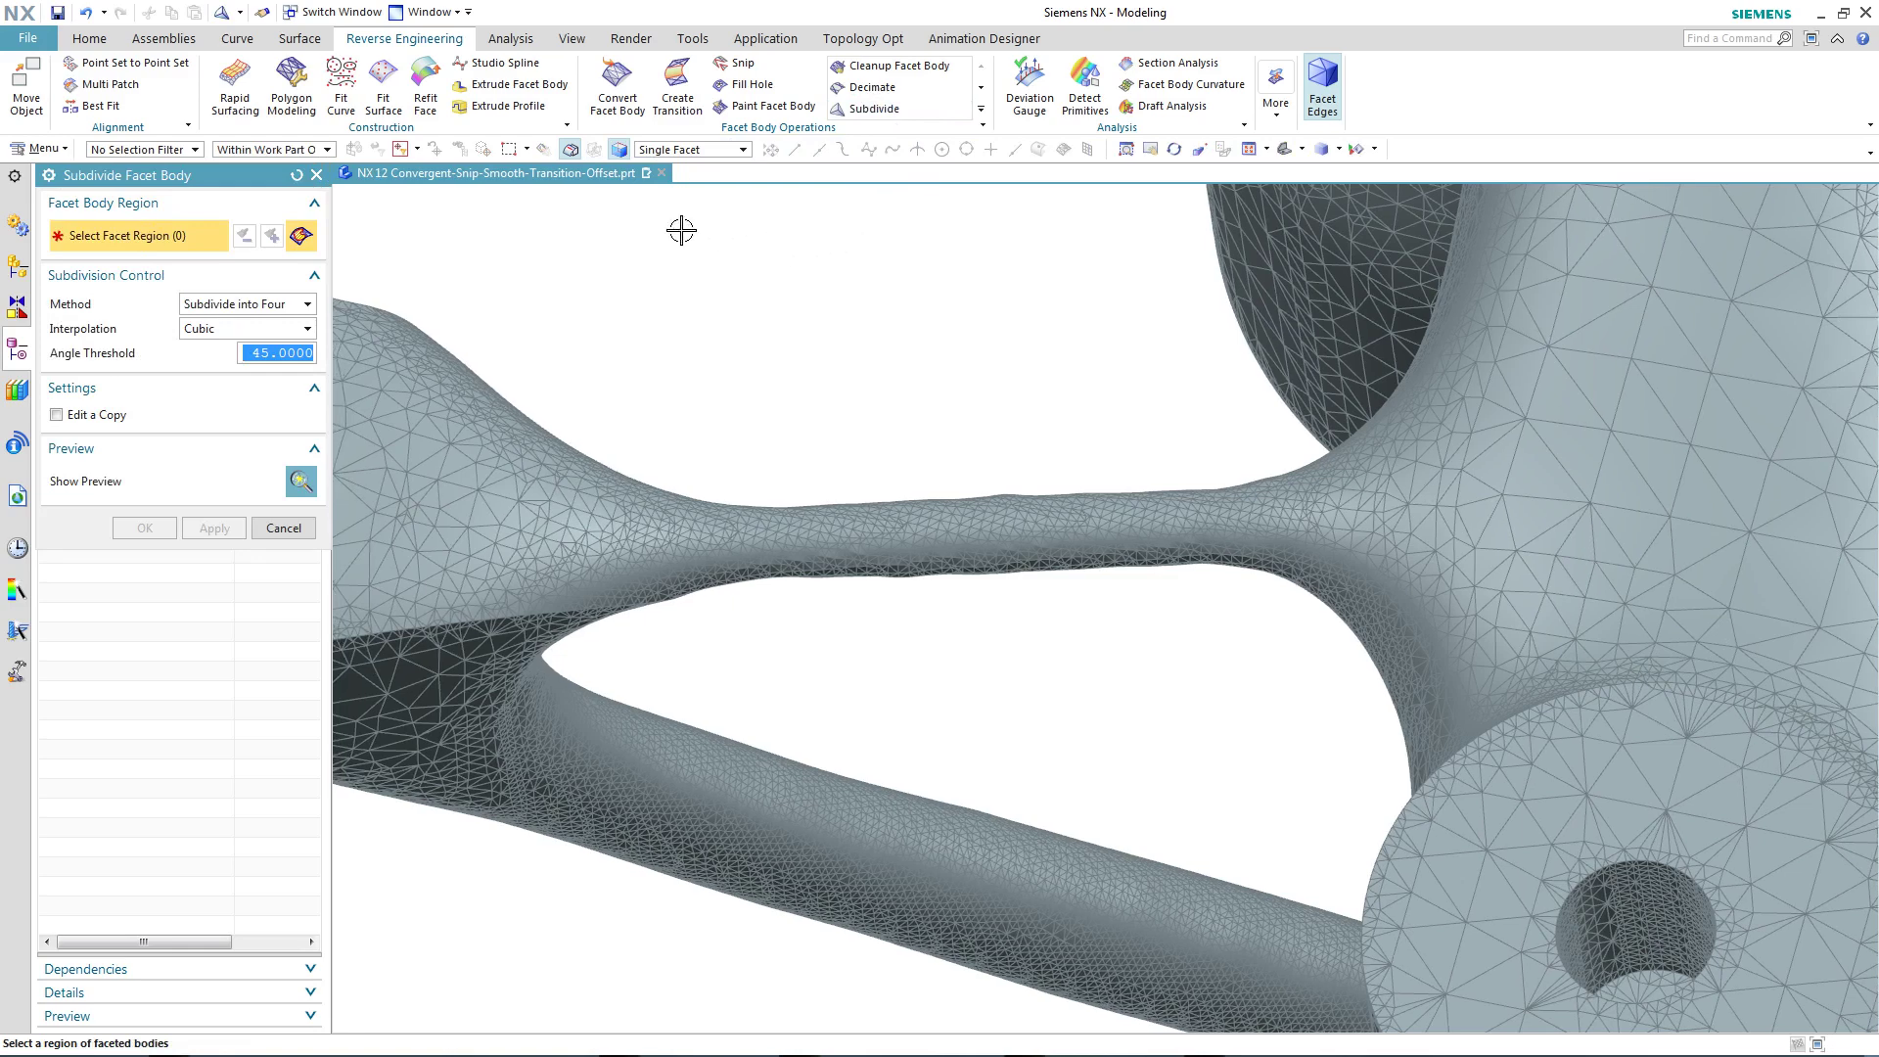
pyautogui.click(527, 150)
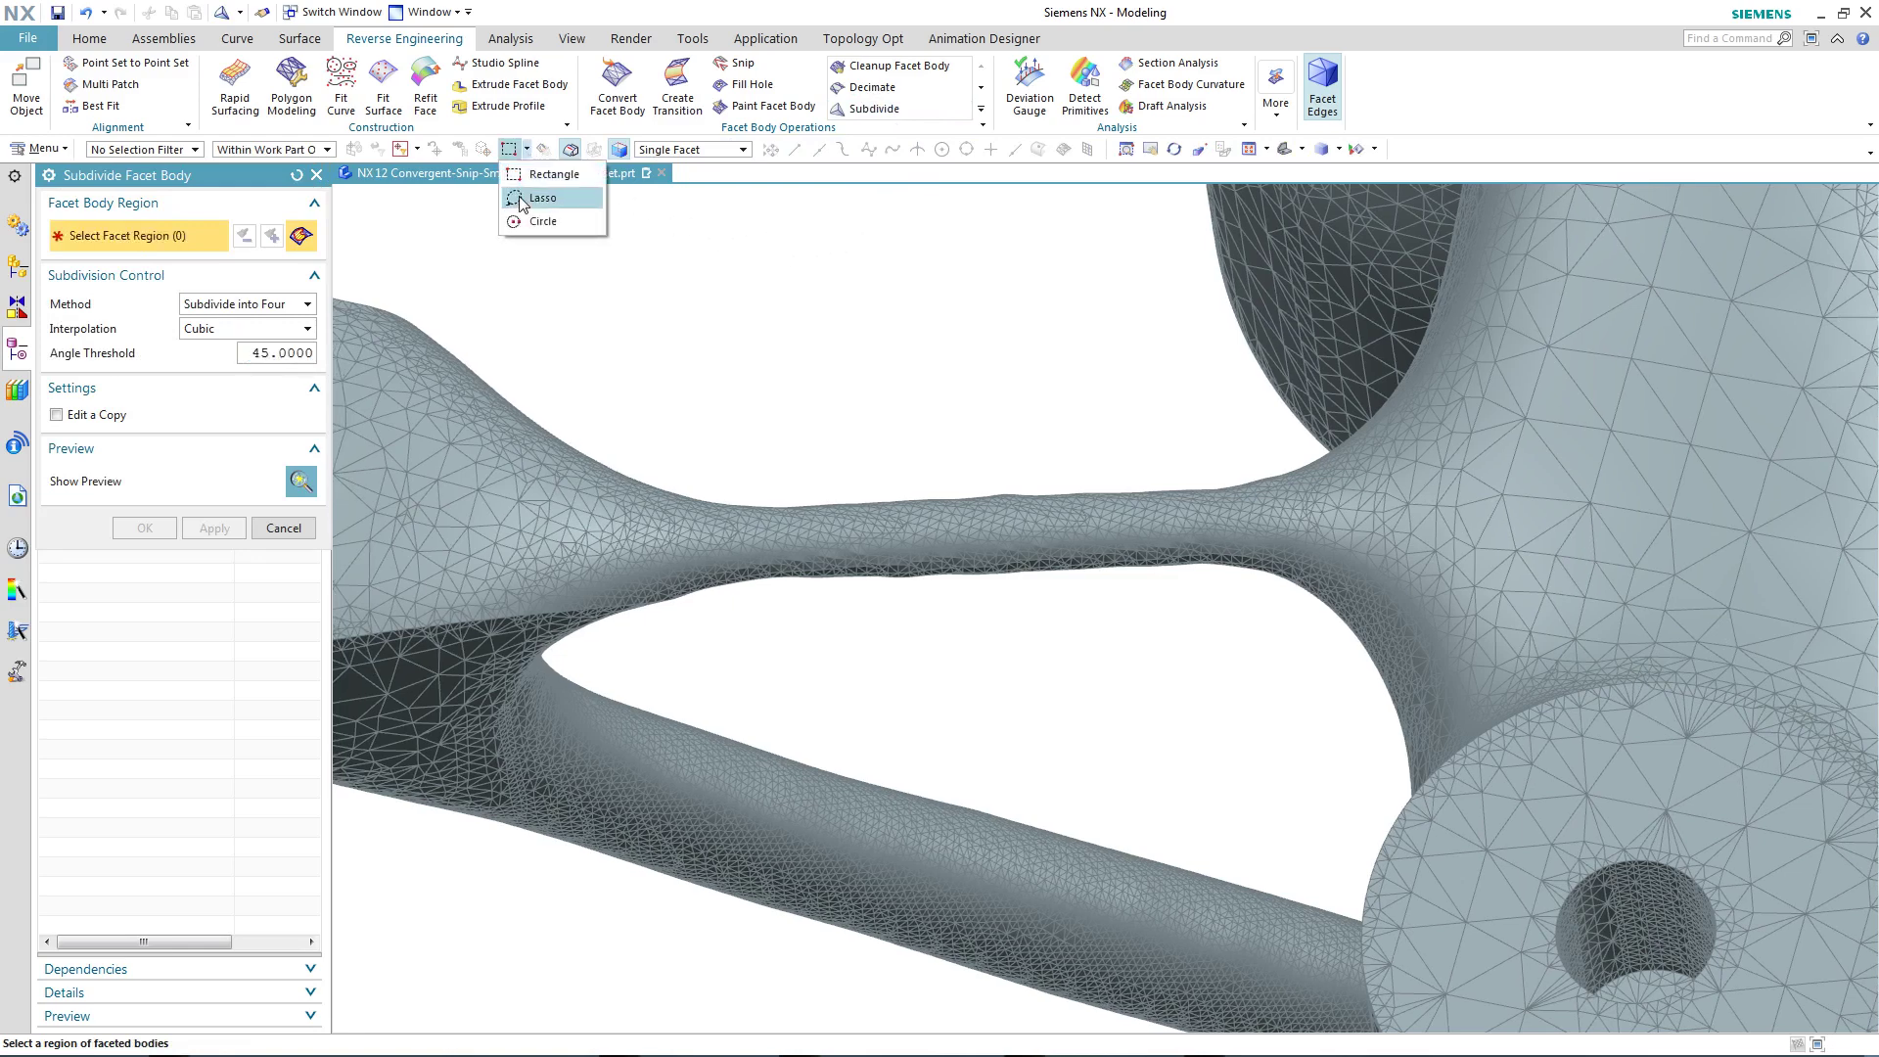
pyautogui.click(520, 196)
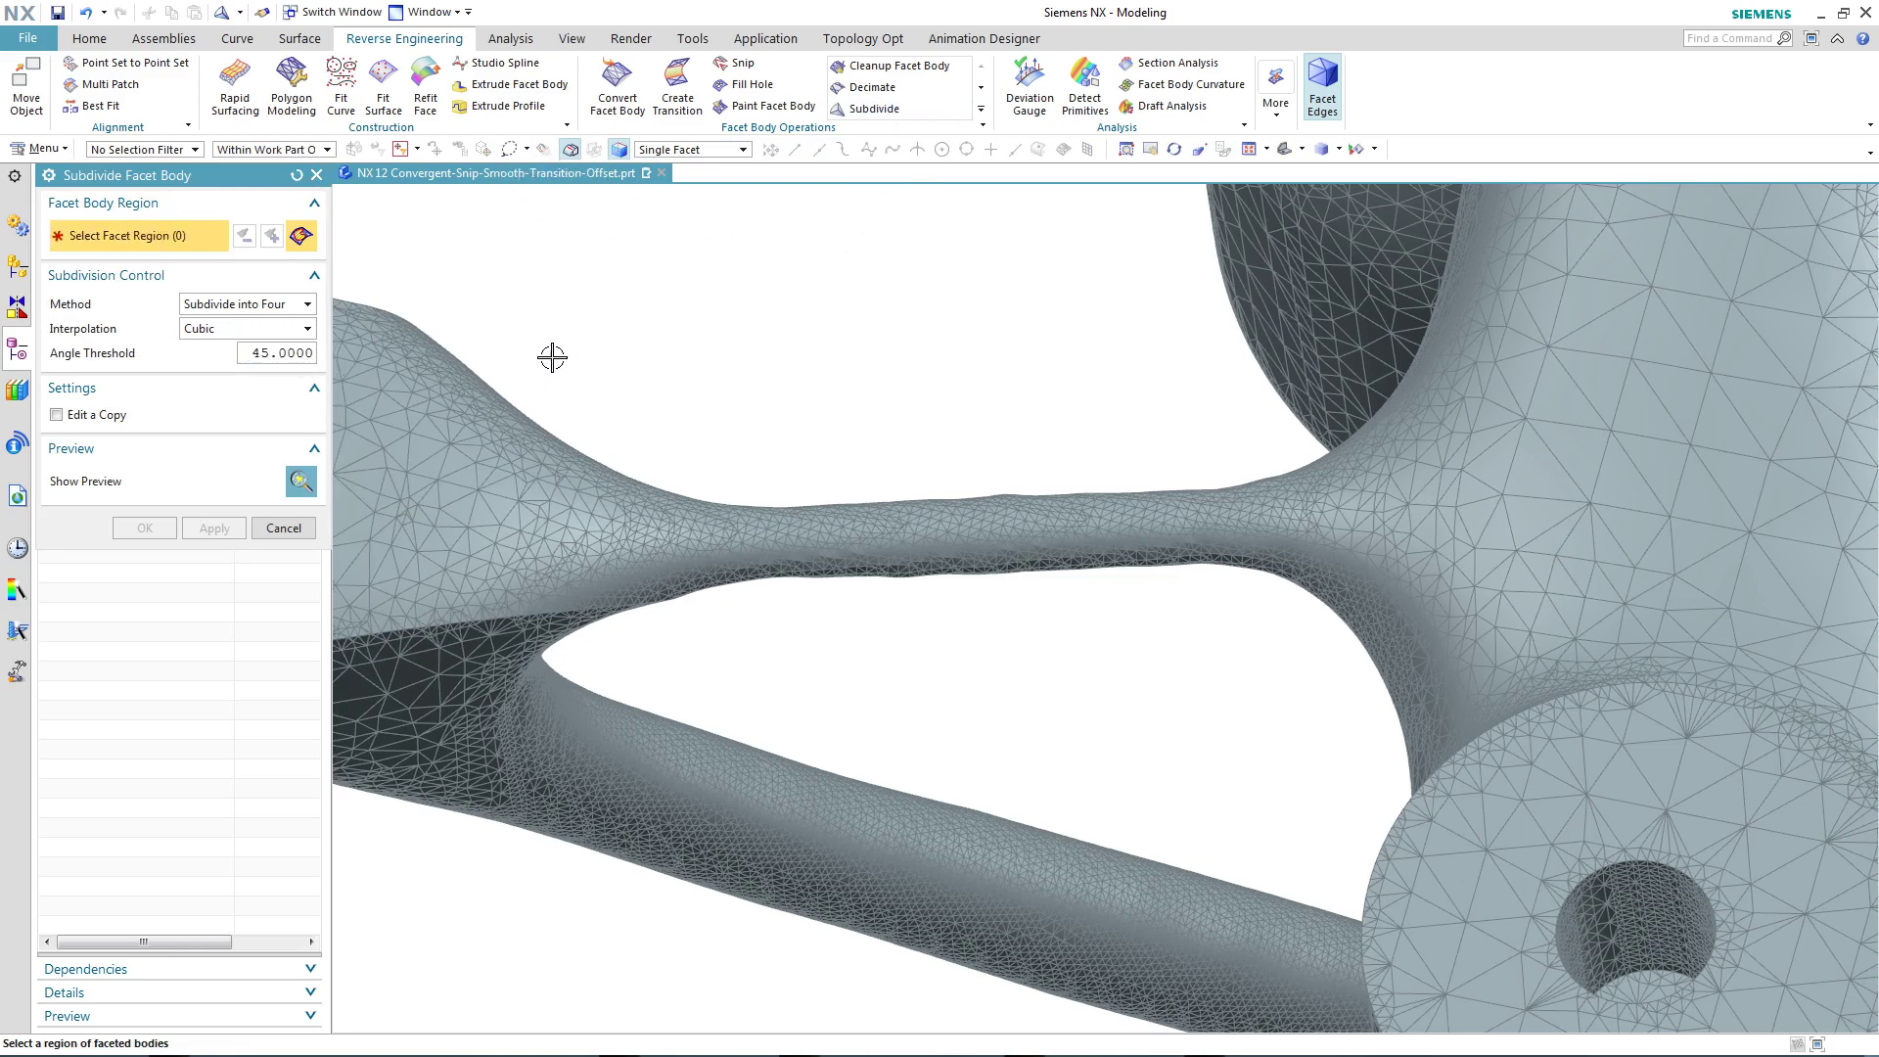
pyautogui.moveTo(552, 358)
pyautogui.mouseDown()
pyautogui.moveTo(491, 419)
pyautogui.moveTo(486, 545)
pyautogui.moveTo(511, 589)
pyautogui.moveTo(579, 650)
pyautogui.moveTo(750, 690)
pyautogui.moveTo(1041, 726)
pyautogui.moveTo(1459, 674)
pyautogui.moveTo(1538, 570)
pyautogui.moveTo(1547, 474)
pyautogui.moveTo(1494, 411)
pyautogui.moveTo(1086, 340)
pyautogui.moveTo(973, 398)
pyautogui.mouseUp()
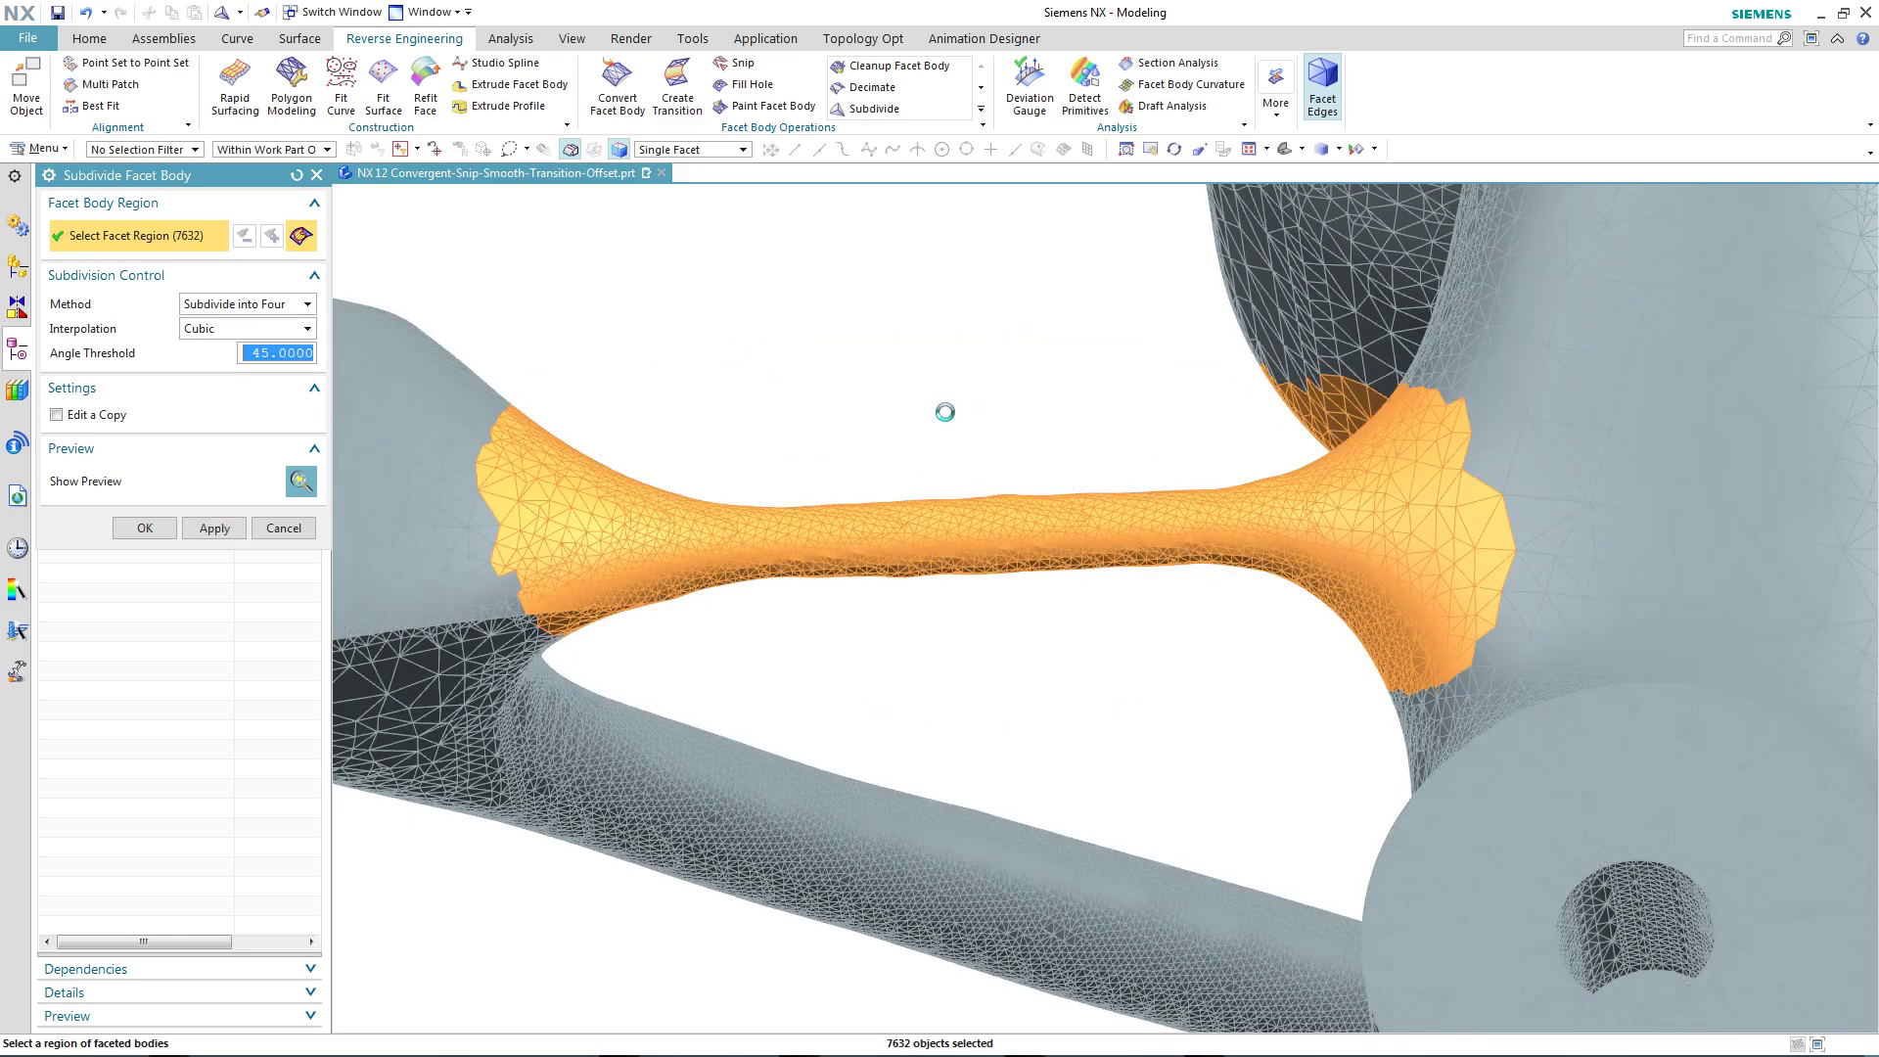
pyautogui.click(301, 482)
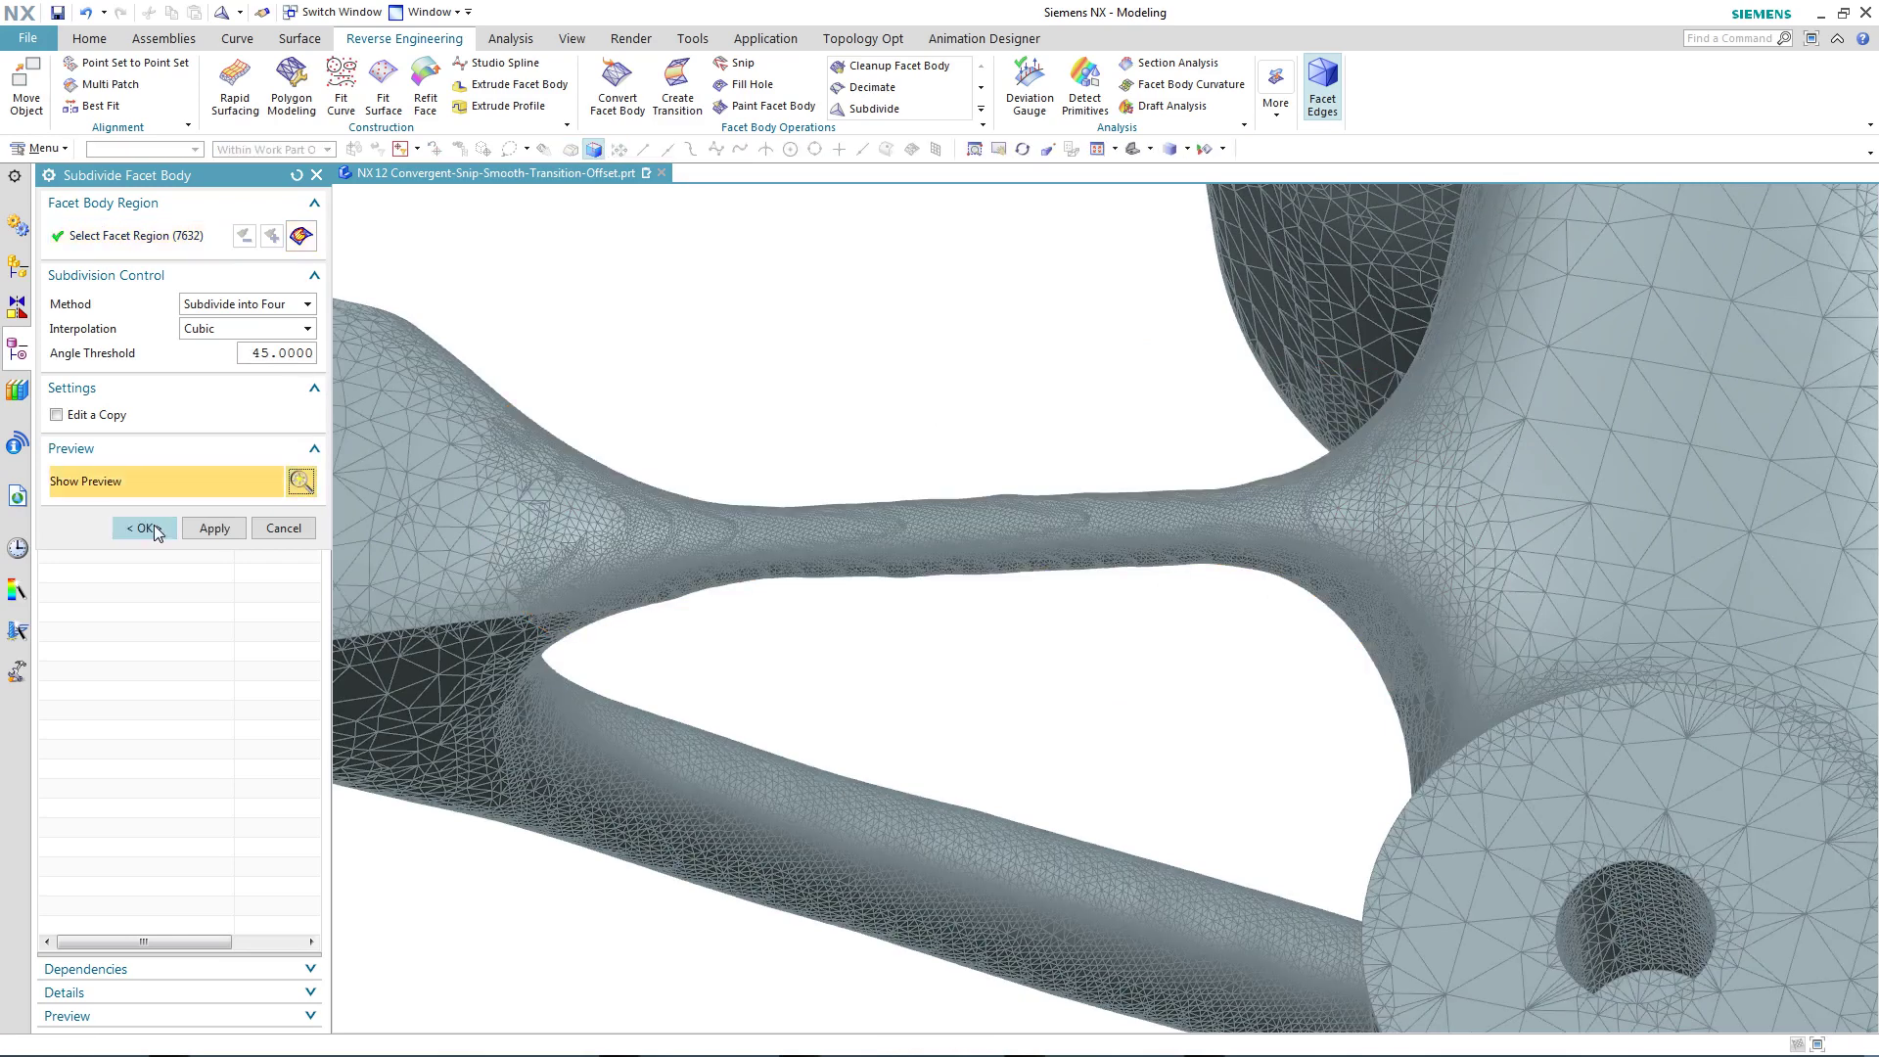
pyautogui.click(146, 528)
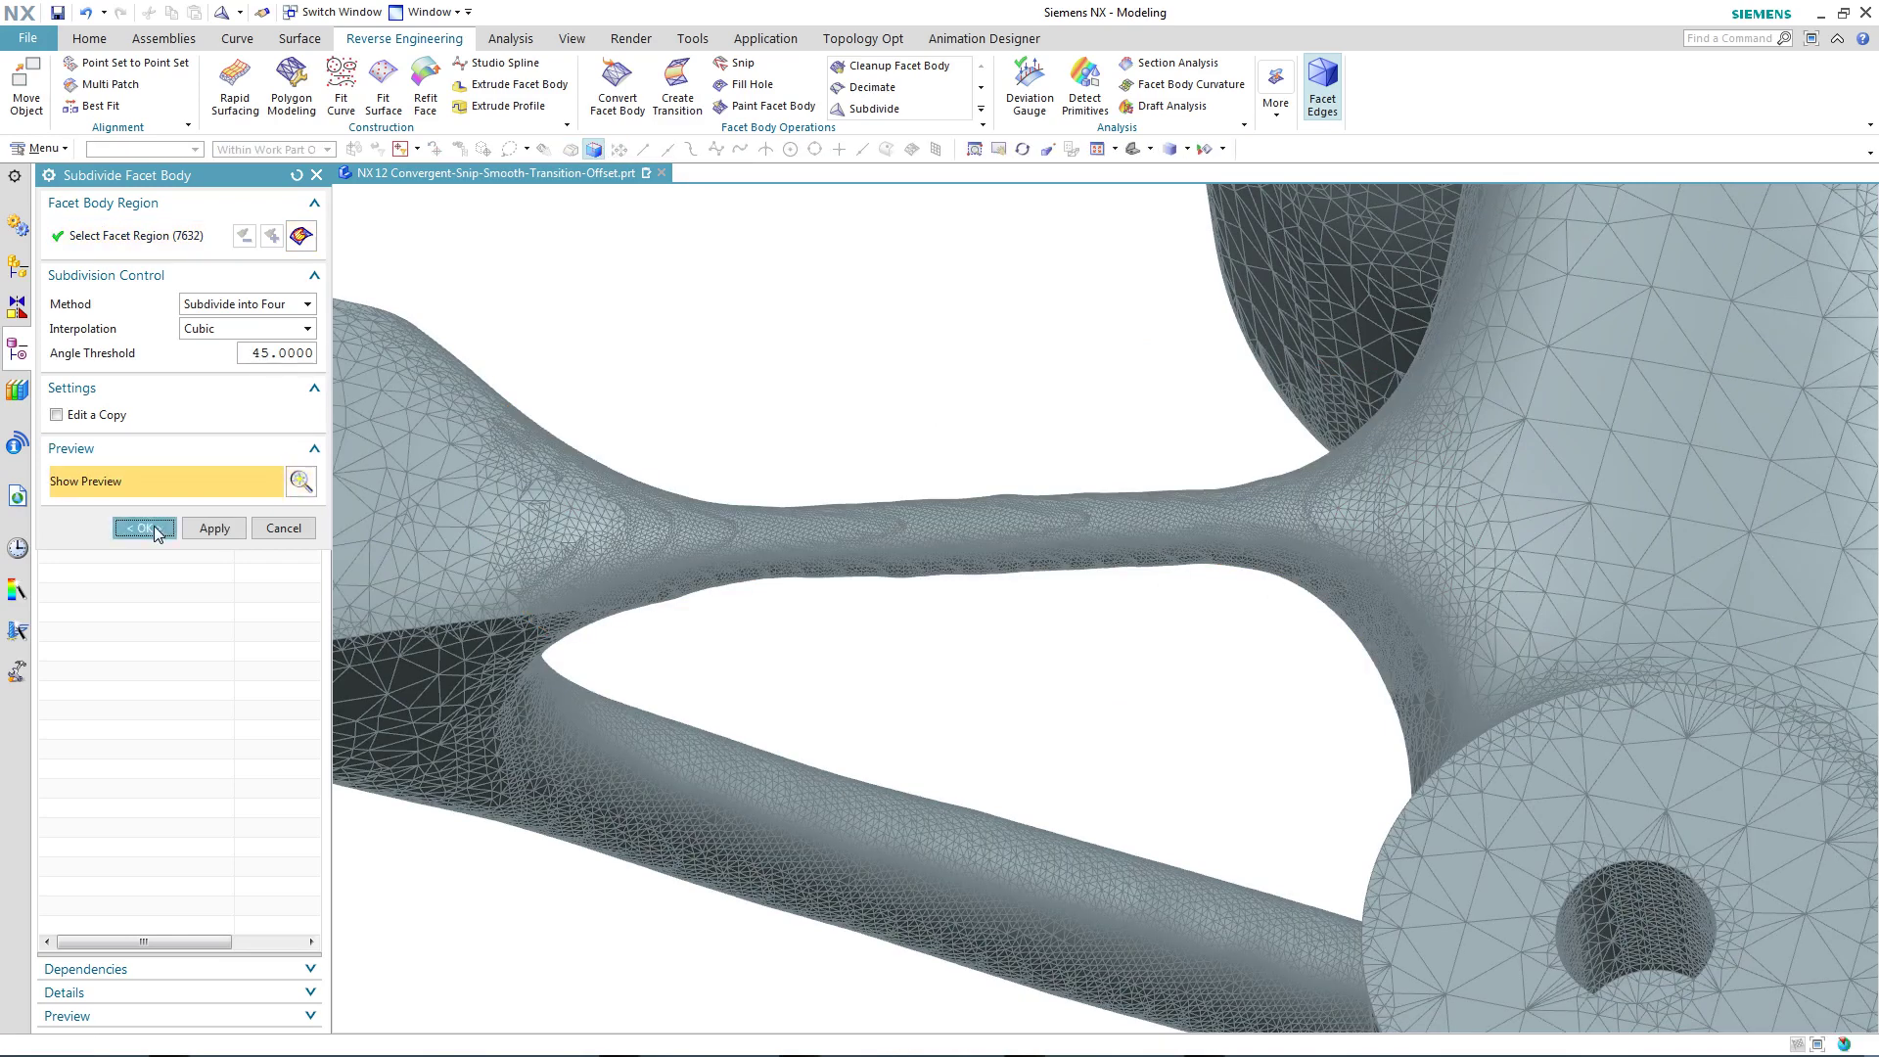
pyautogui.click(1332, 103)
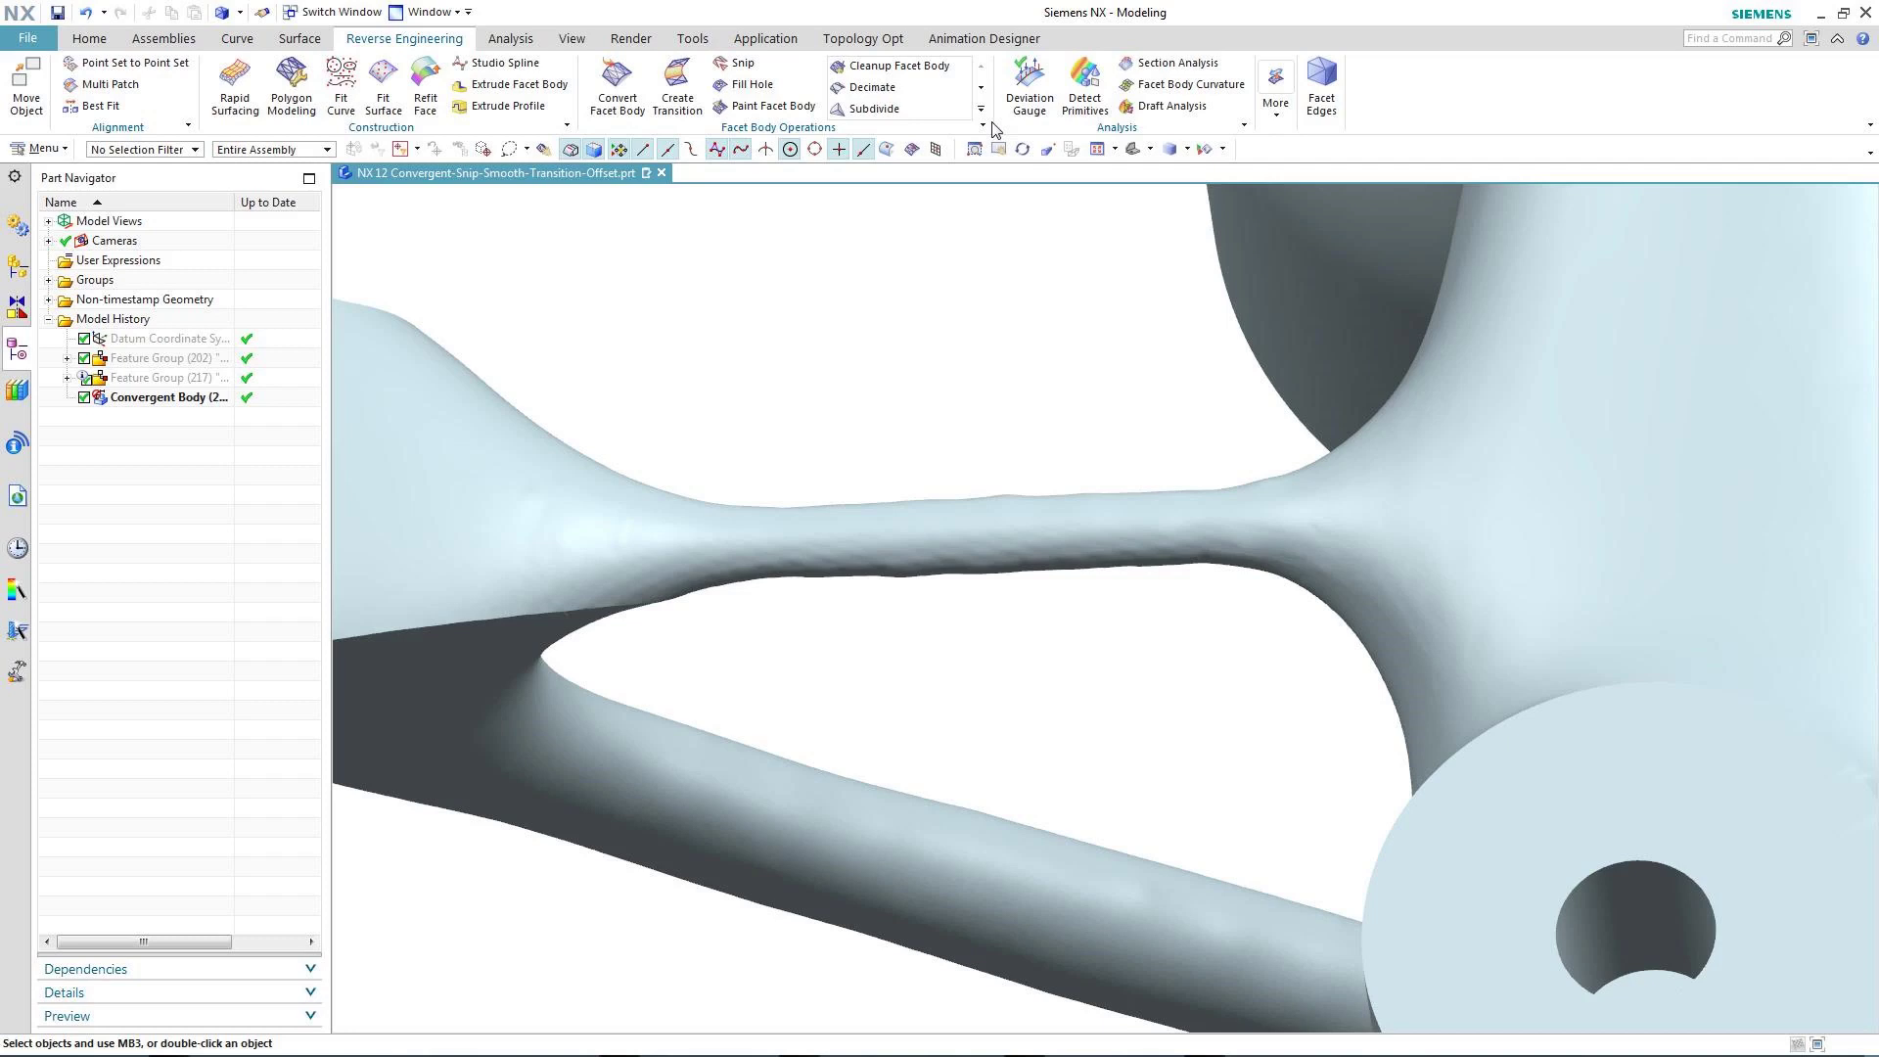
# Step: Locally offset the rectangle-selected strut facets by 0.2 mm with a 2 mm transition distance
pyautogui.click(980, 109)
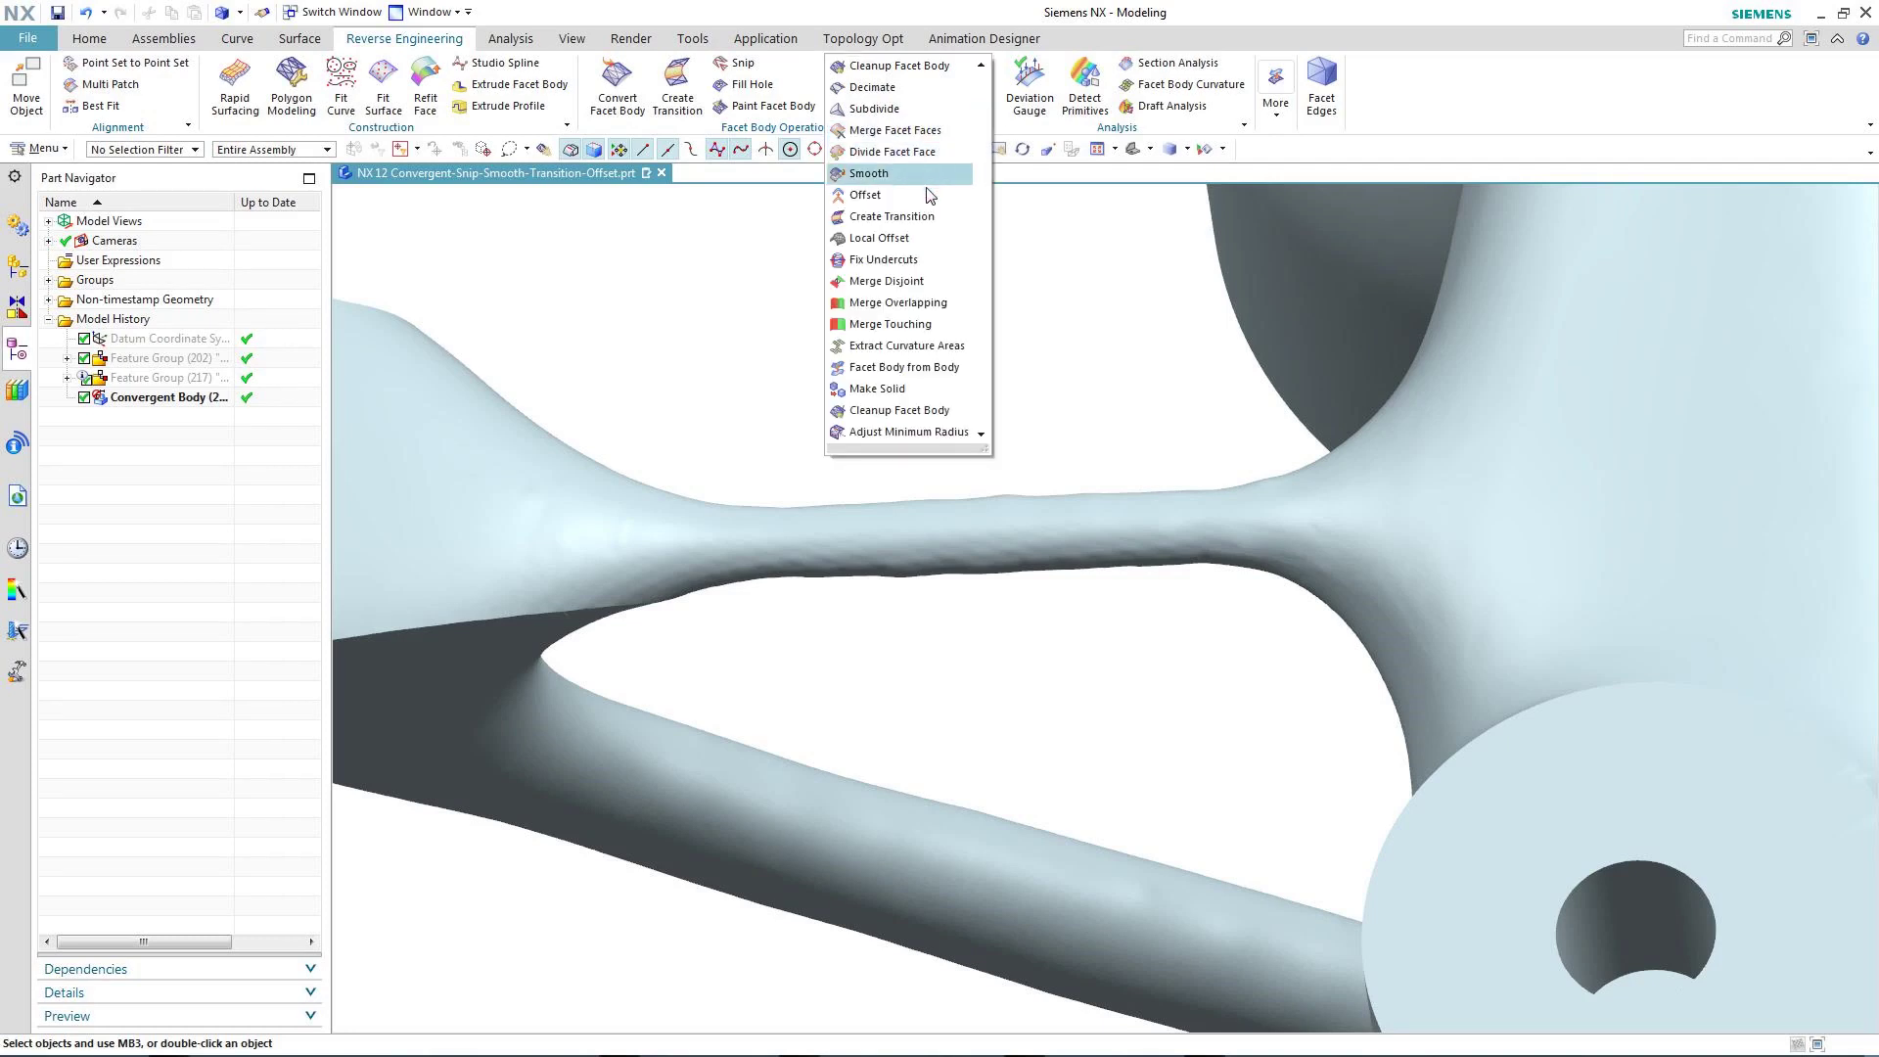
pyautogui.click(890, 237)
pyautogui.click(525, 149)
pyautogui.click(543, 174)
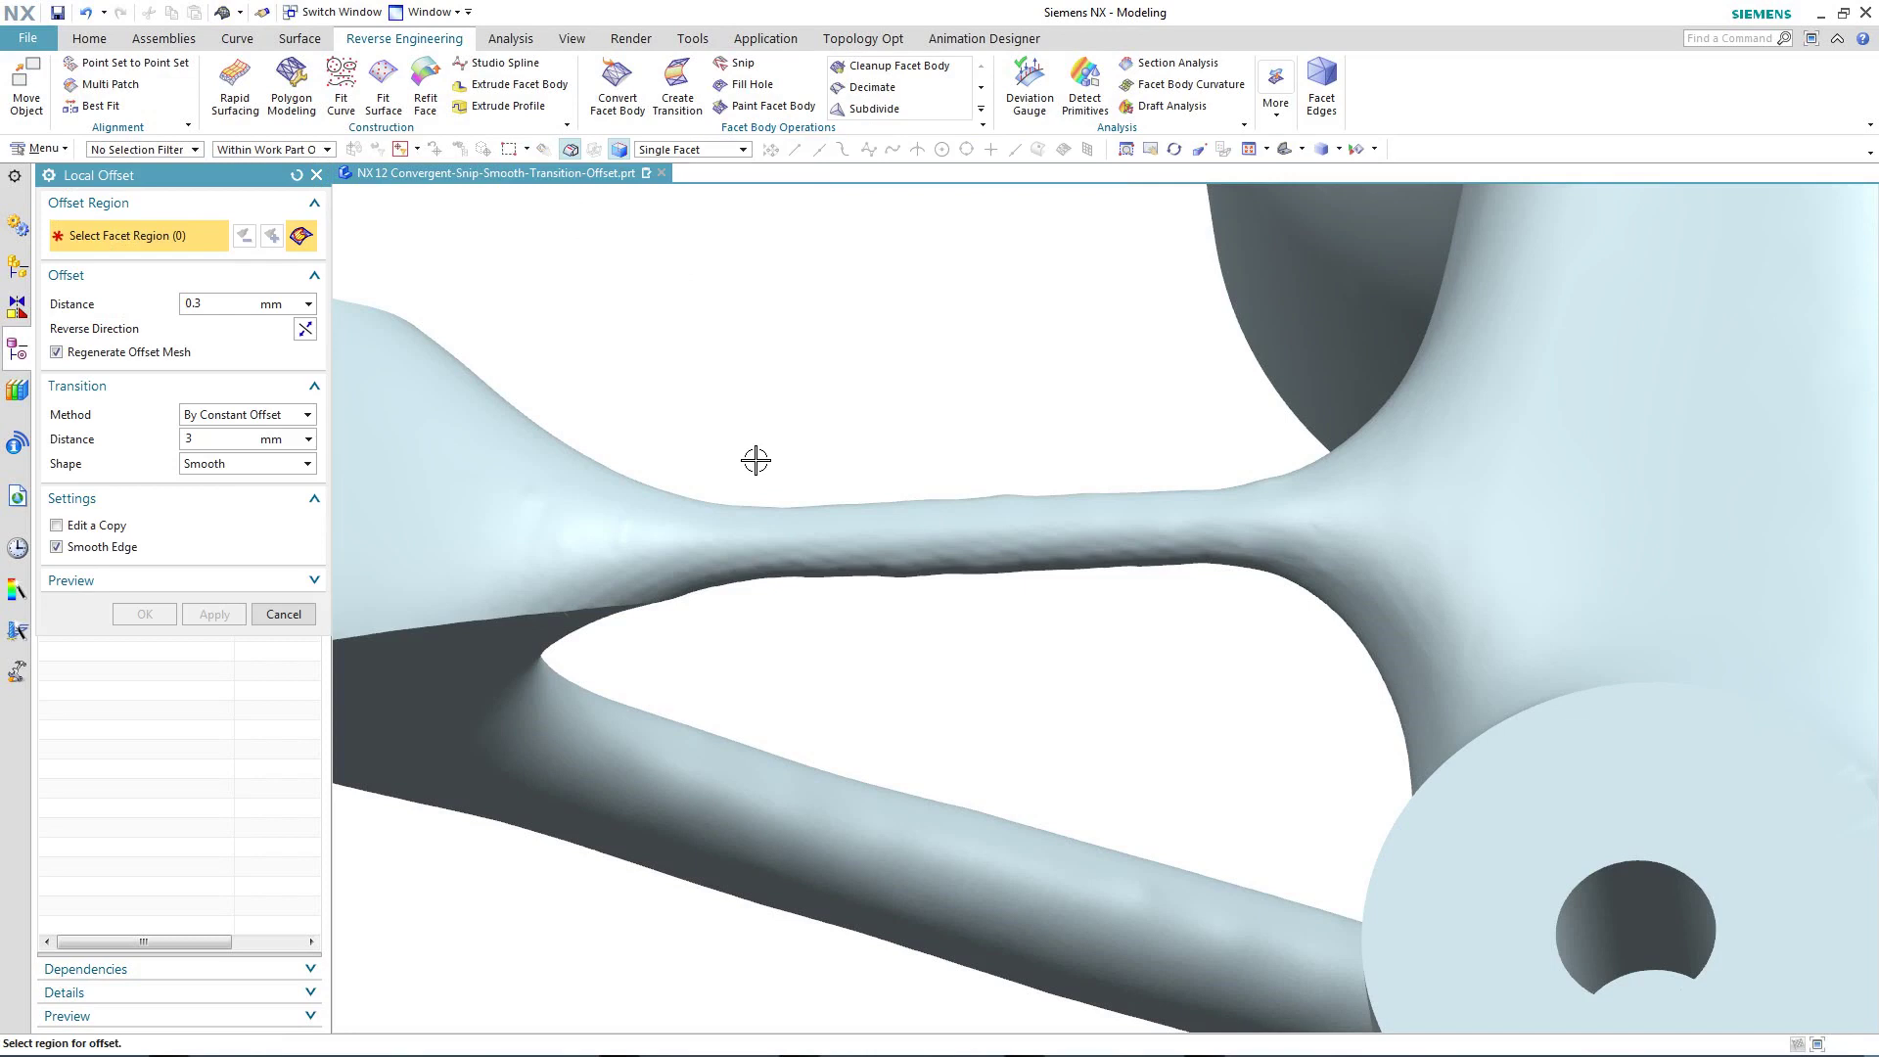
pyautogui.moveTo(792, 455)
pyautogui.mouseDown()
pyautogui.moveTo(838, 495)
pyautogui.moveTo(1082, 583)
pyautogui.moveTo(1230, 608)
pyautogui.mouseUp()
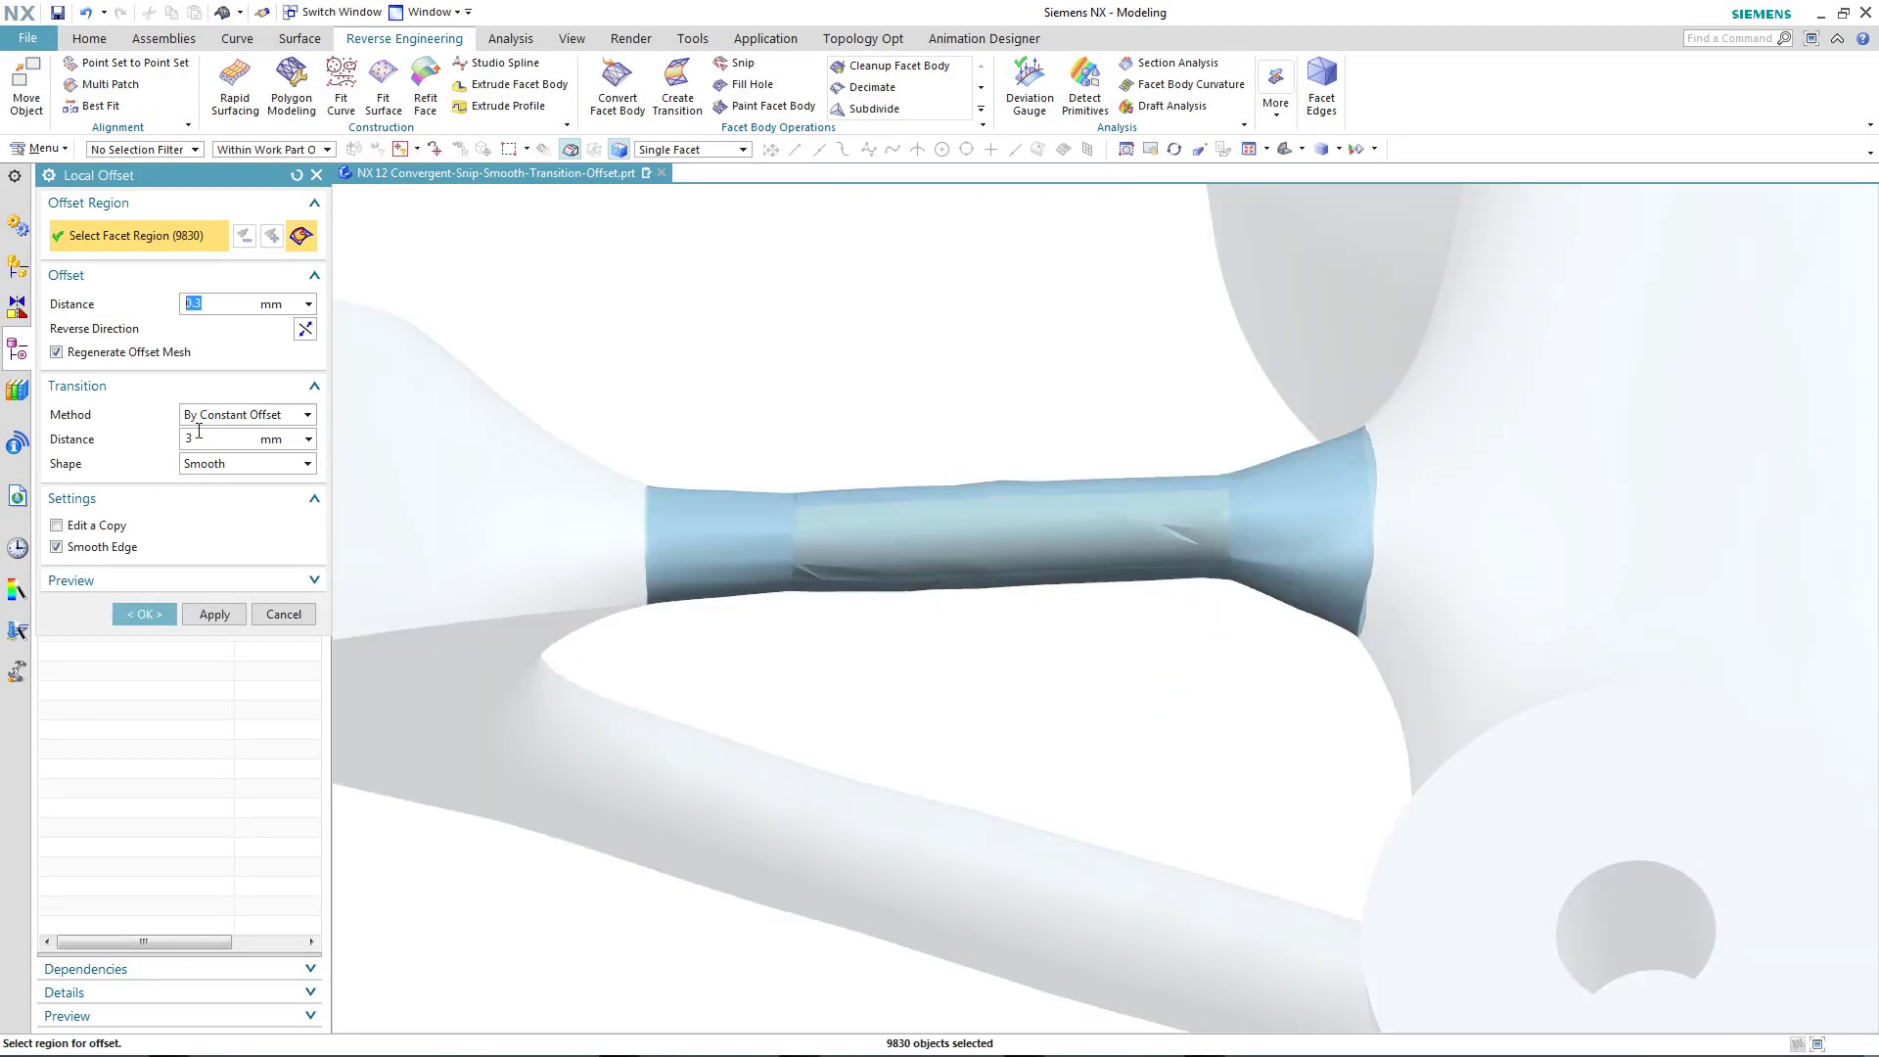
pyautogui.doubleClick(205, 436)
pyautogui.press('Return')
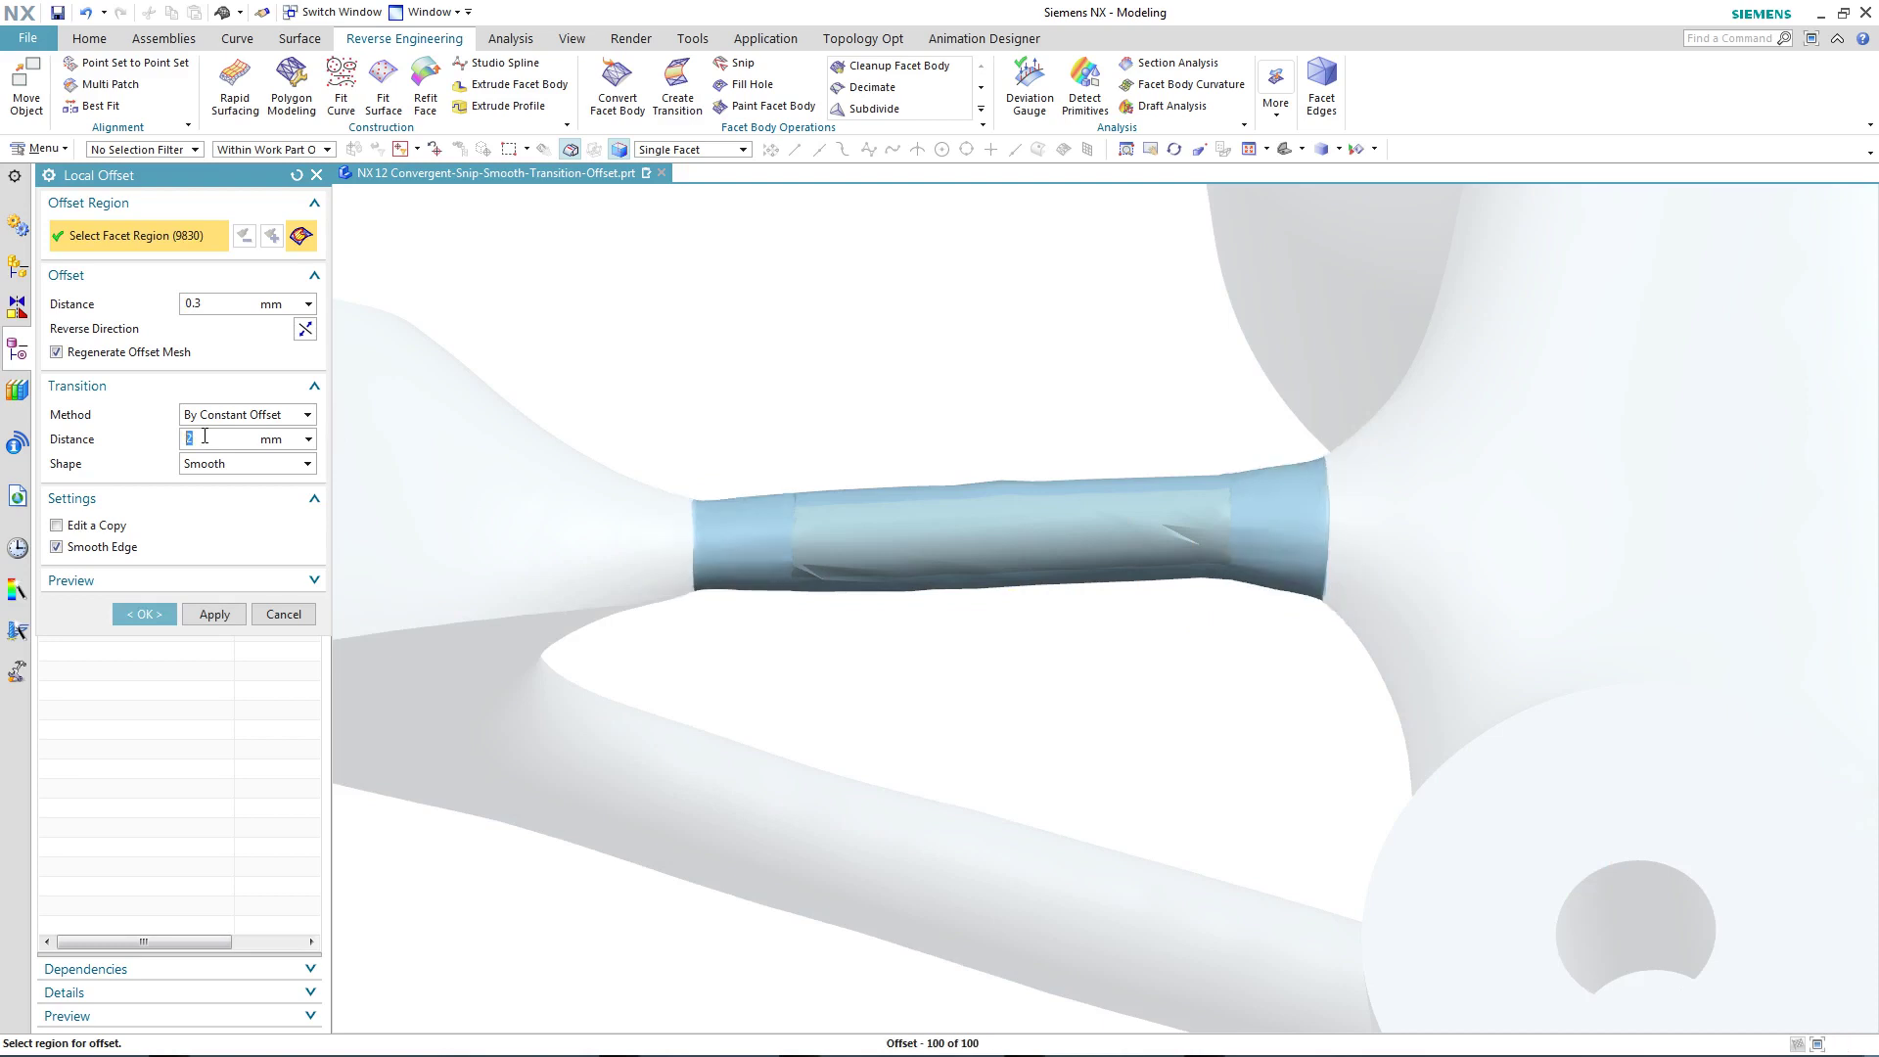
pyautogui.doubleClick(233, 302)
pyautogui.write('.2')
pyautogui.press('Return')
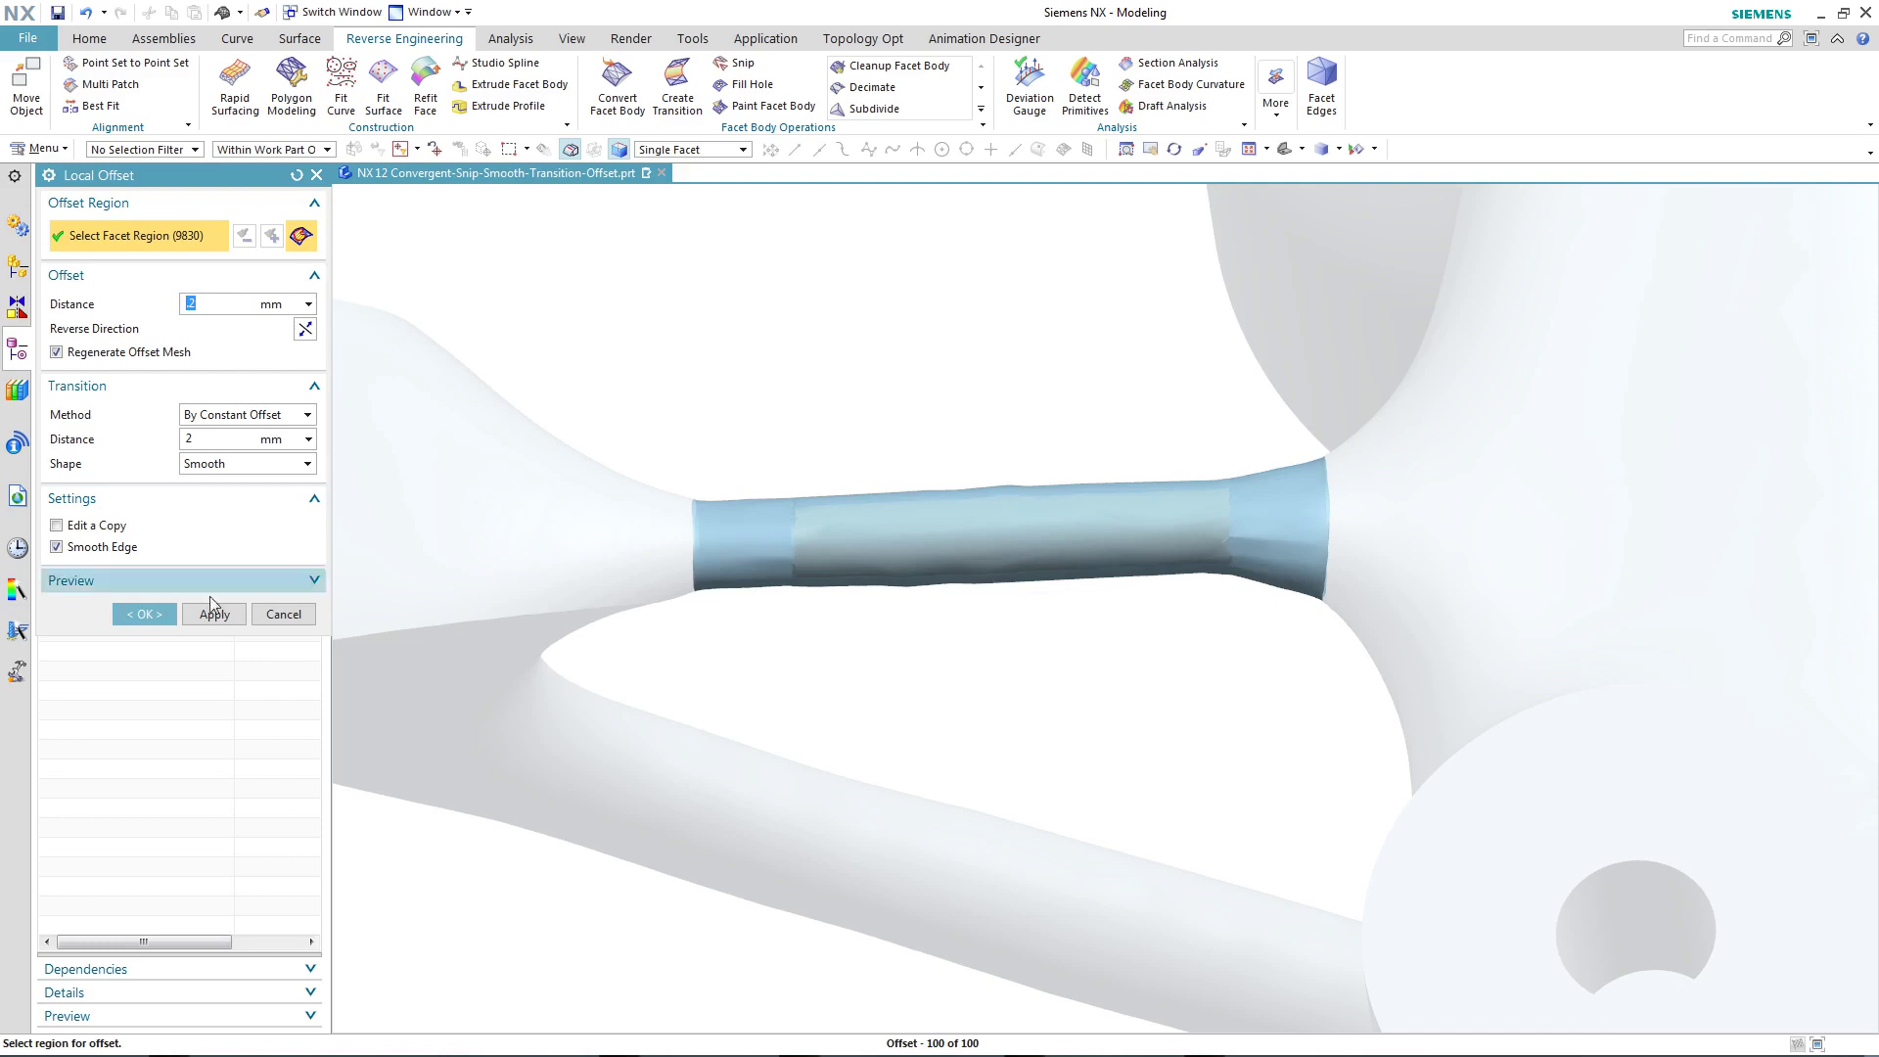
pyautogui.click(139, 614)
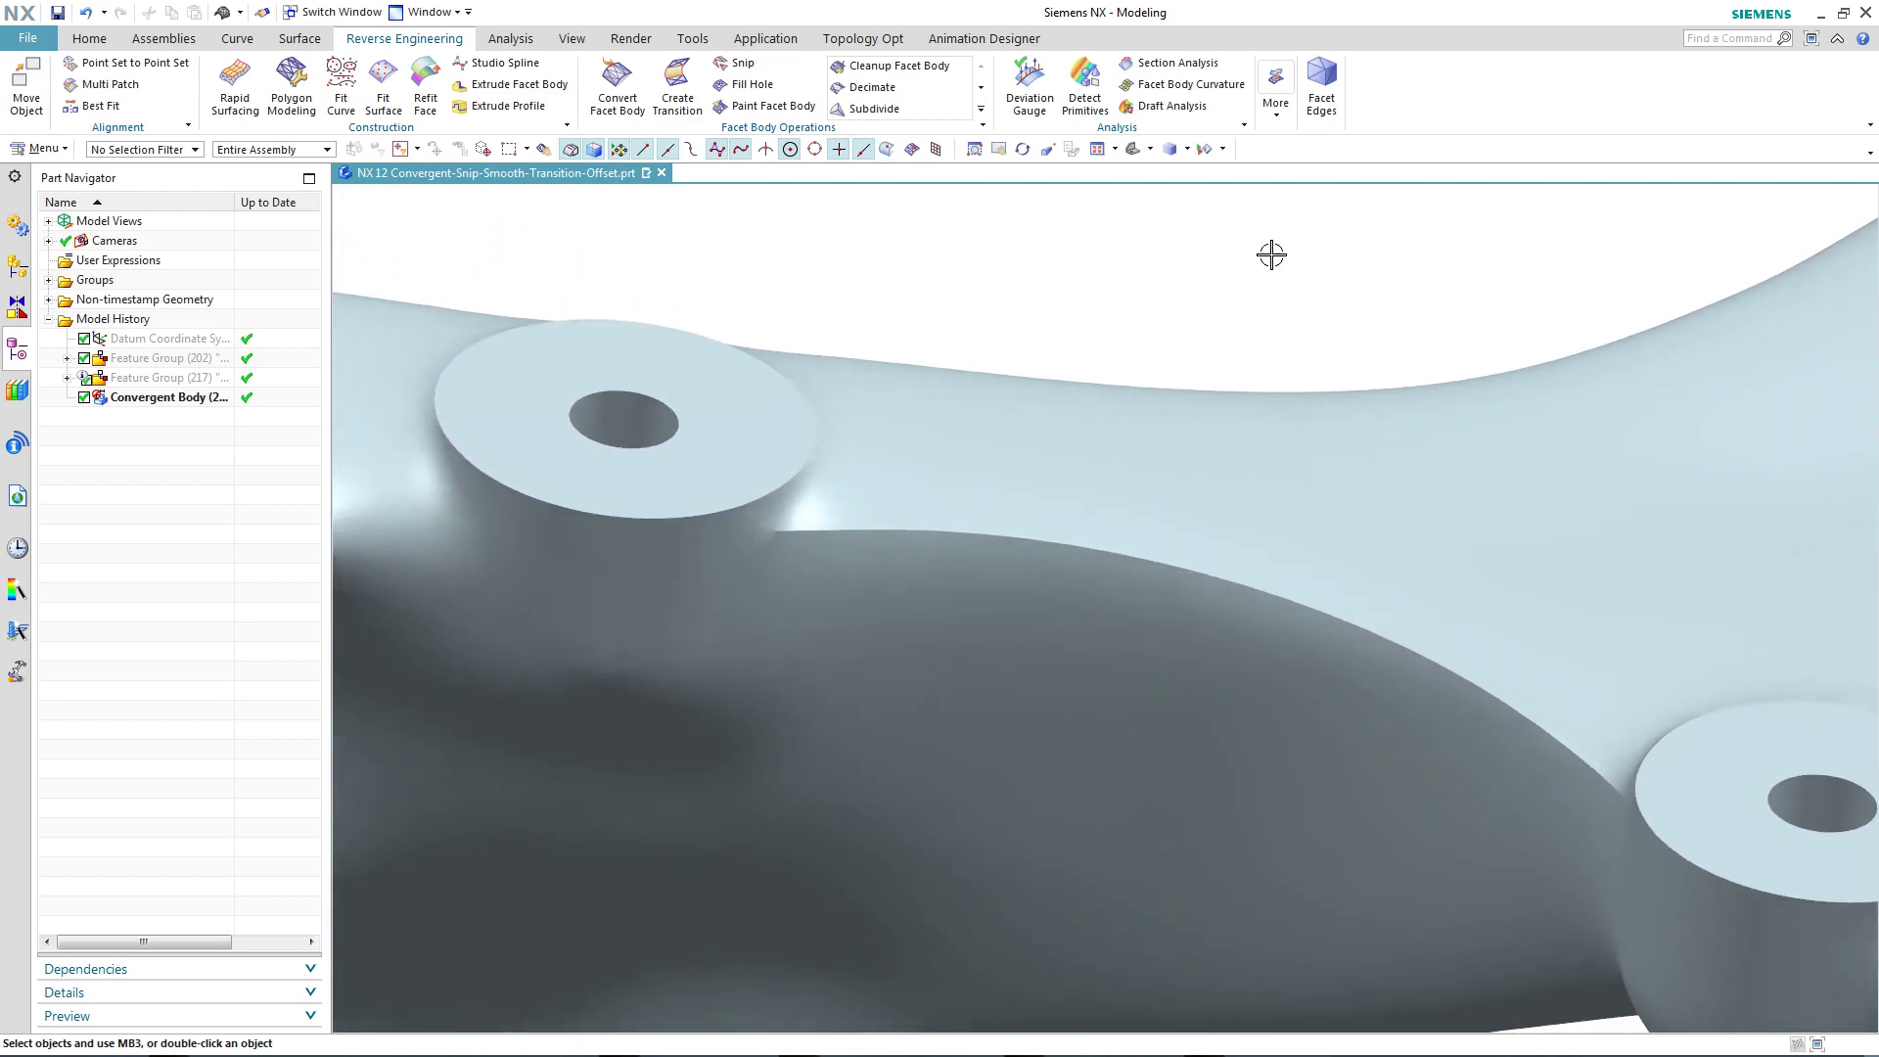
# Step: Create a 1 mm Round transition along the sharp edge, extending its ends toward the boss
pyautogui.click(677, 90)
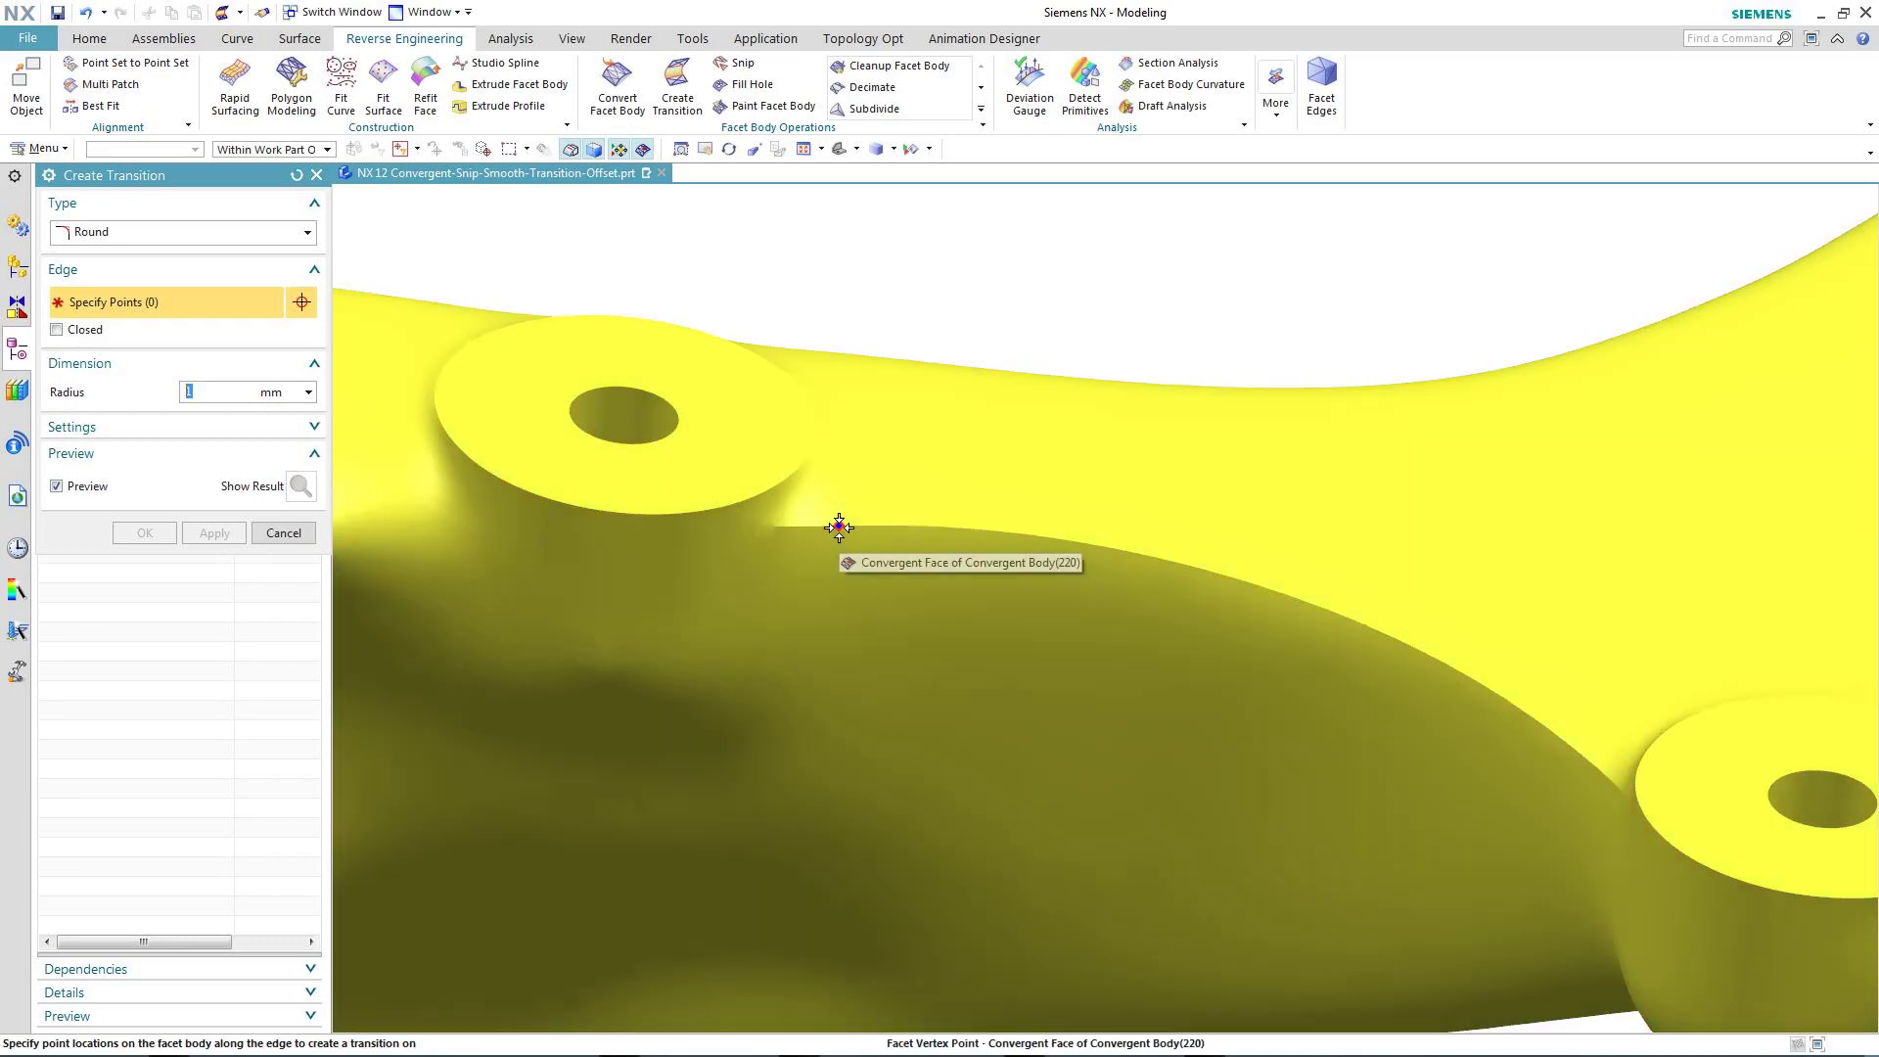
pyautogui.click(838, 525)
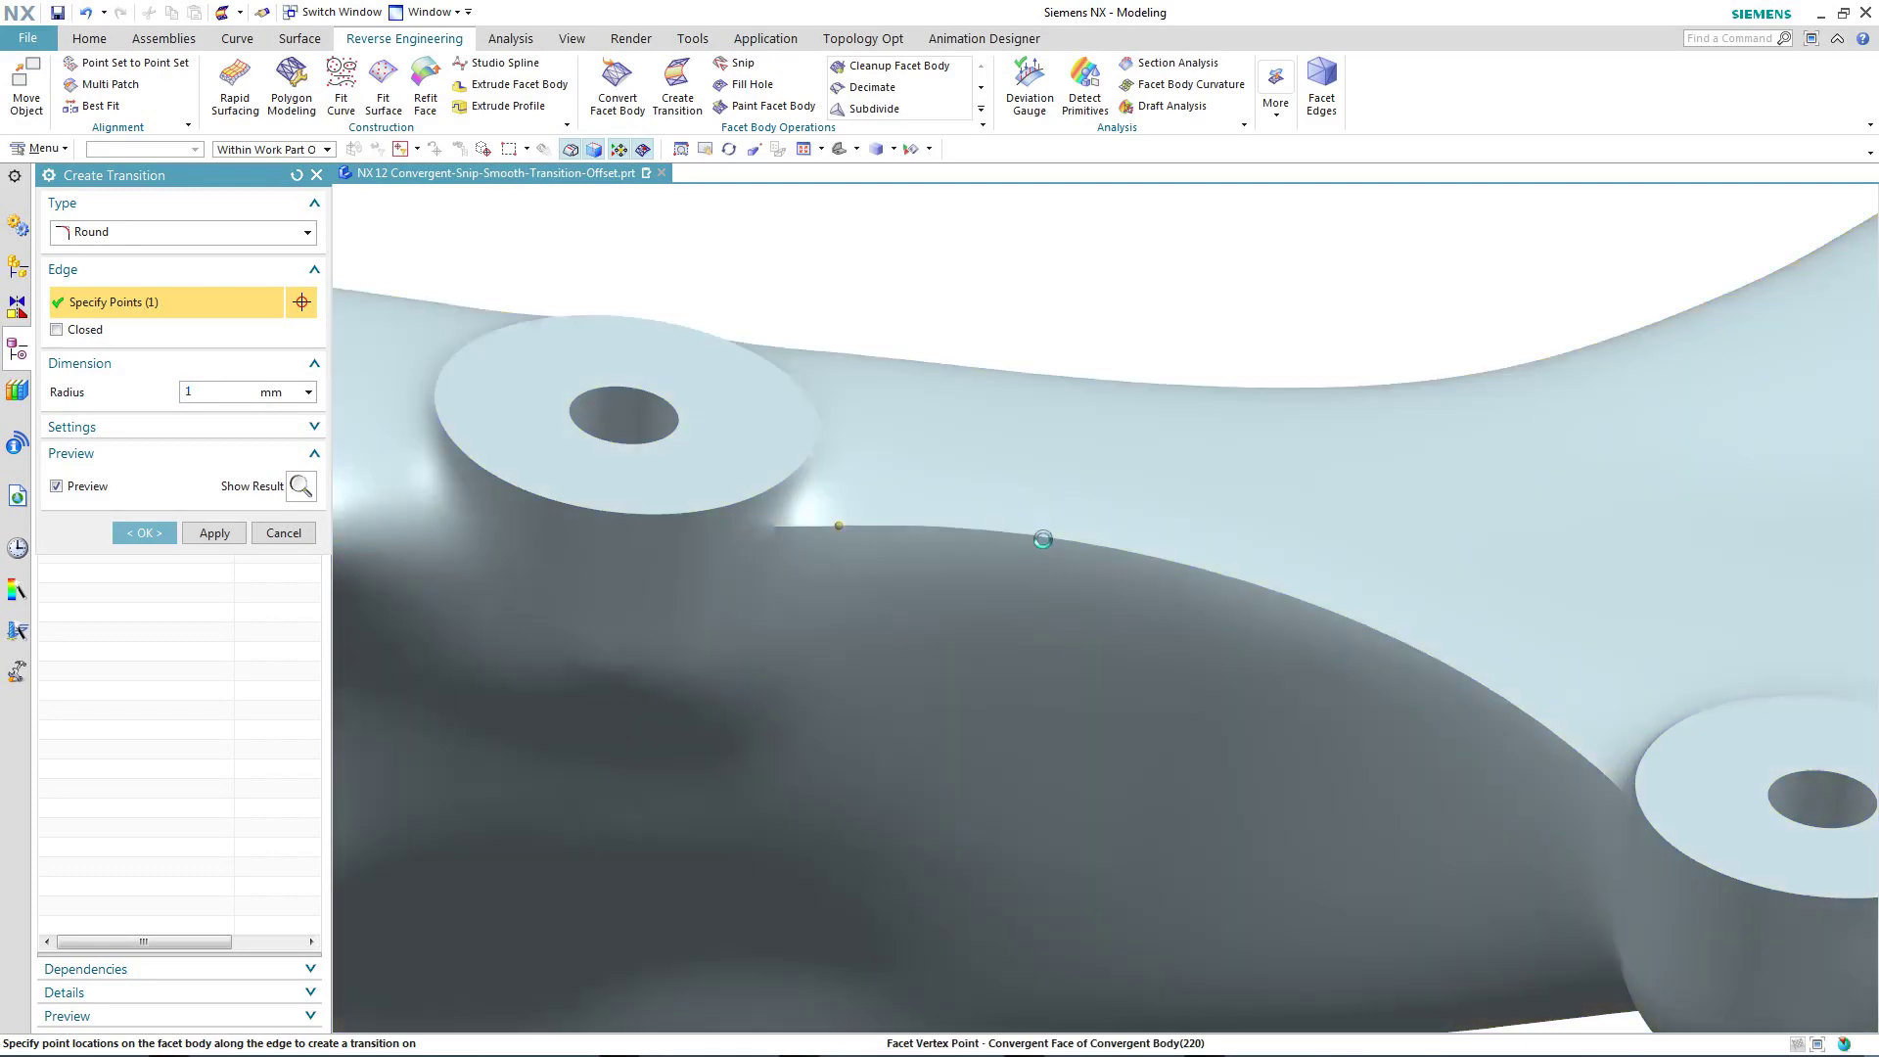
pyautogui.click(1037, 538)
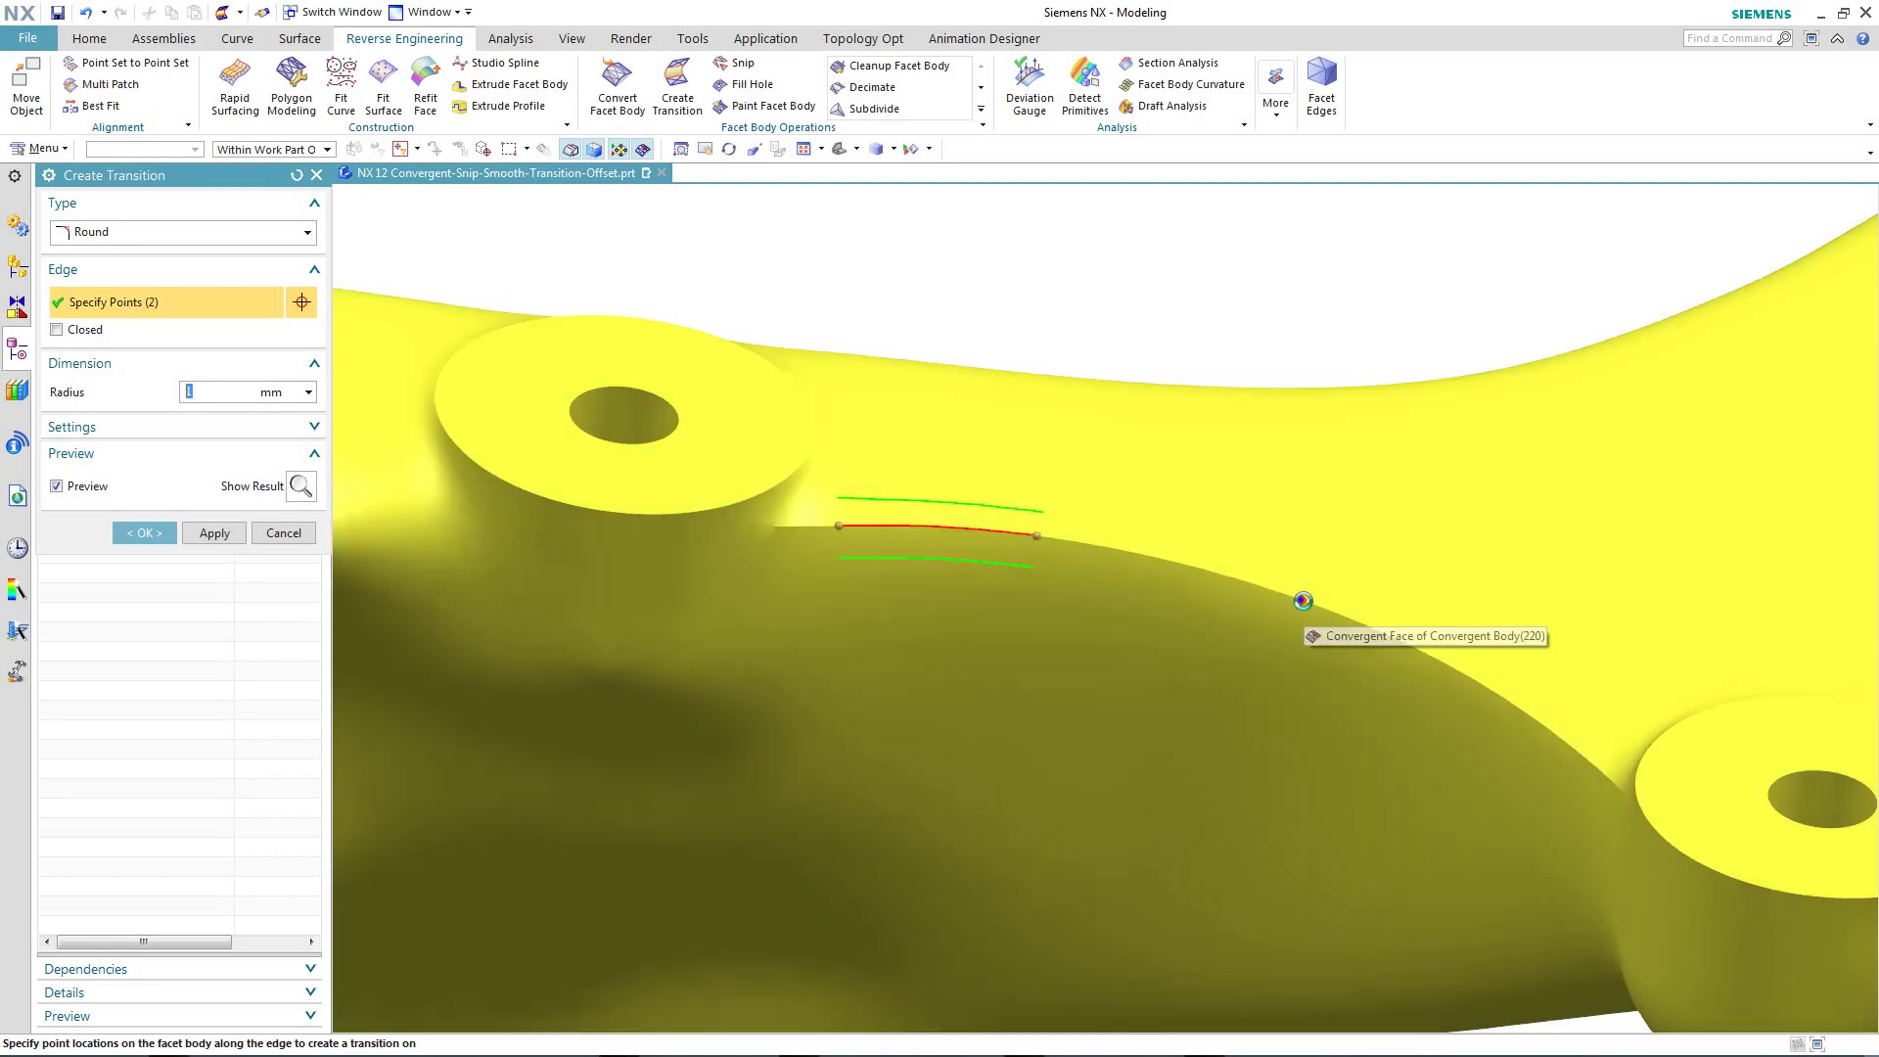
pyautogui.click(1302, 601)
pyautogui.click(1521, 709)
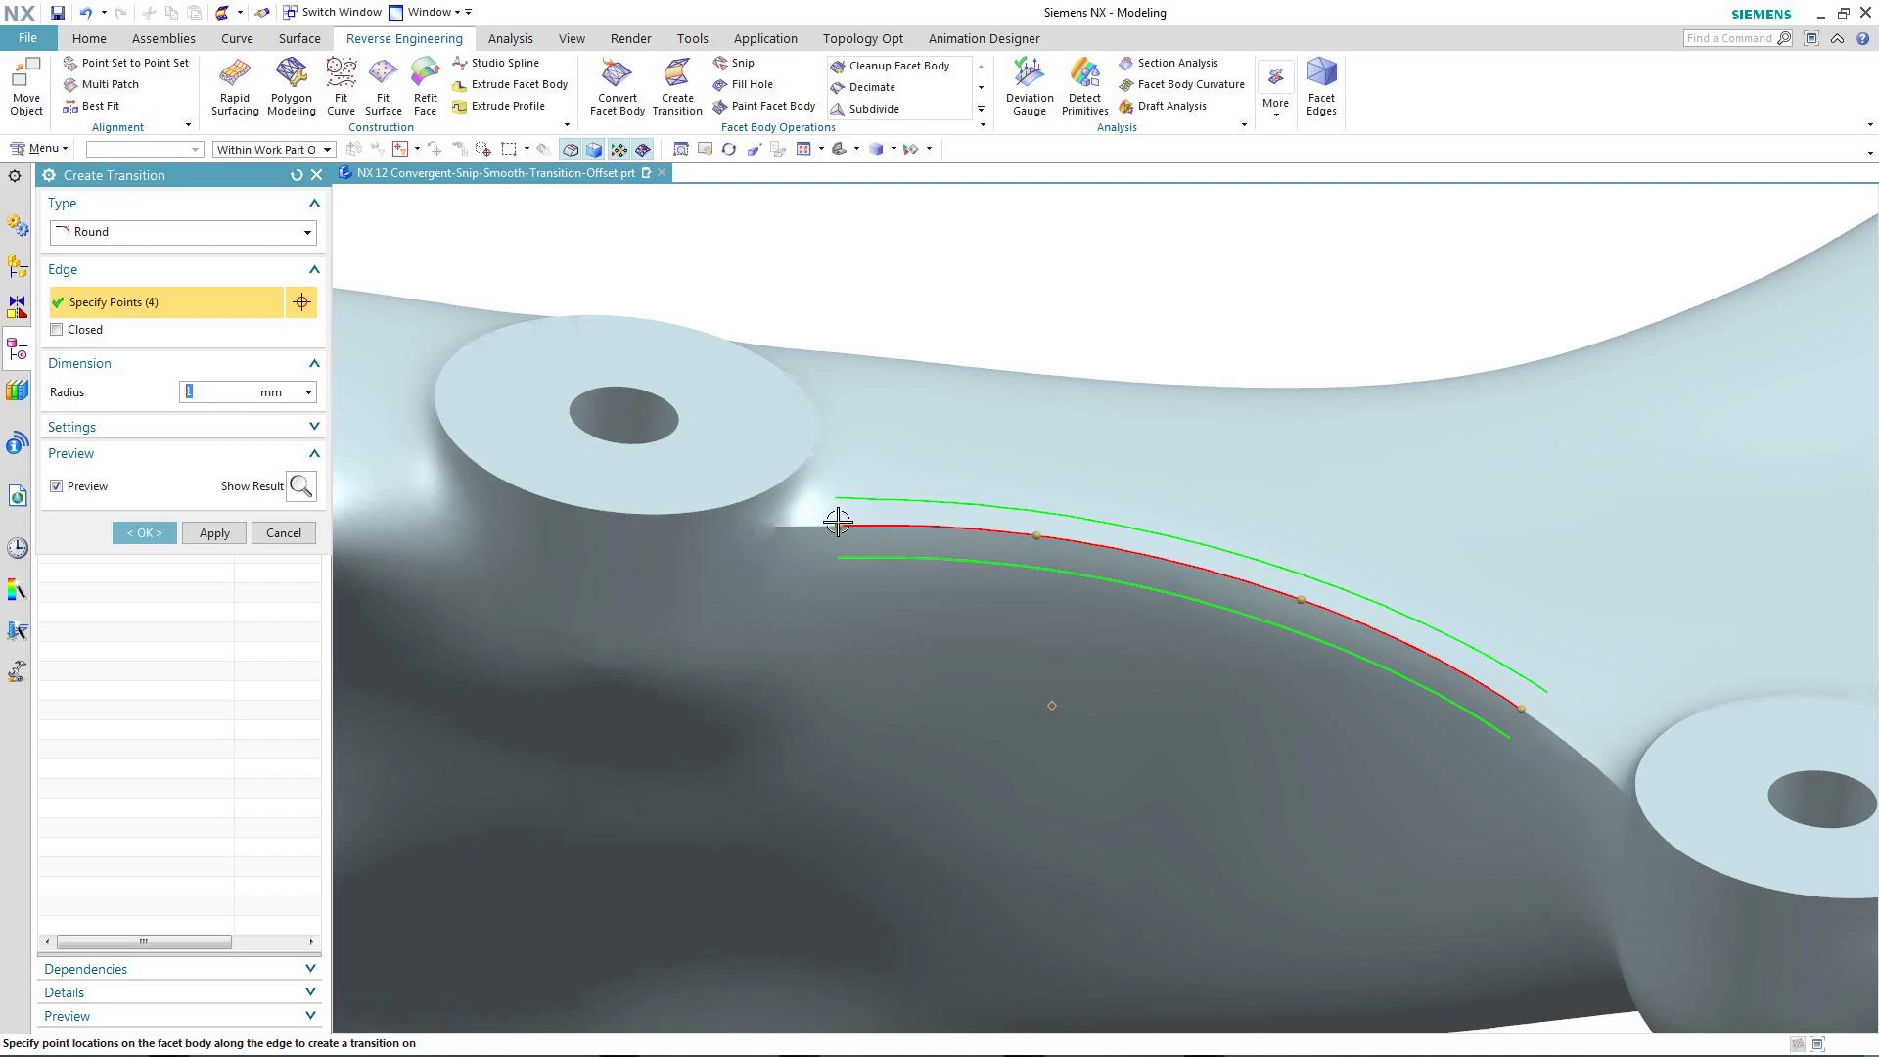
pyautogui.moveTo(834, 524); pyautogui.dragTo(785, 526)
pyautogui.moveTo(1517, 713); pyautogui.dragTo(1612, 779)
pyautogui.click(300, 486)
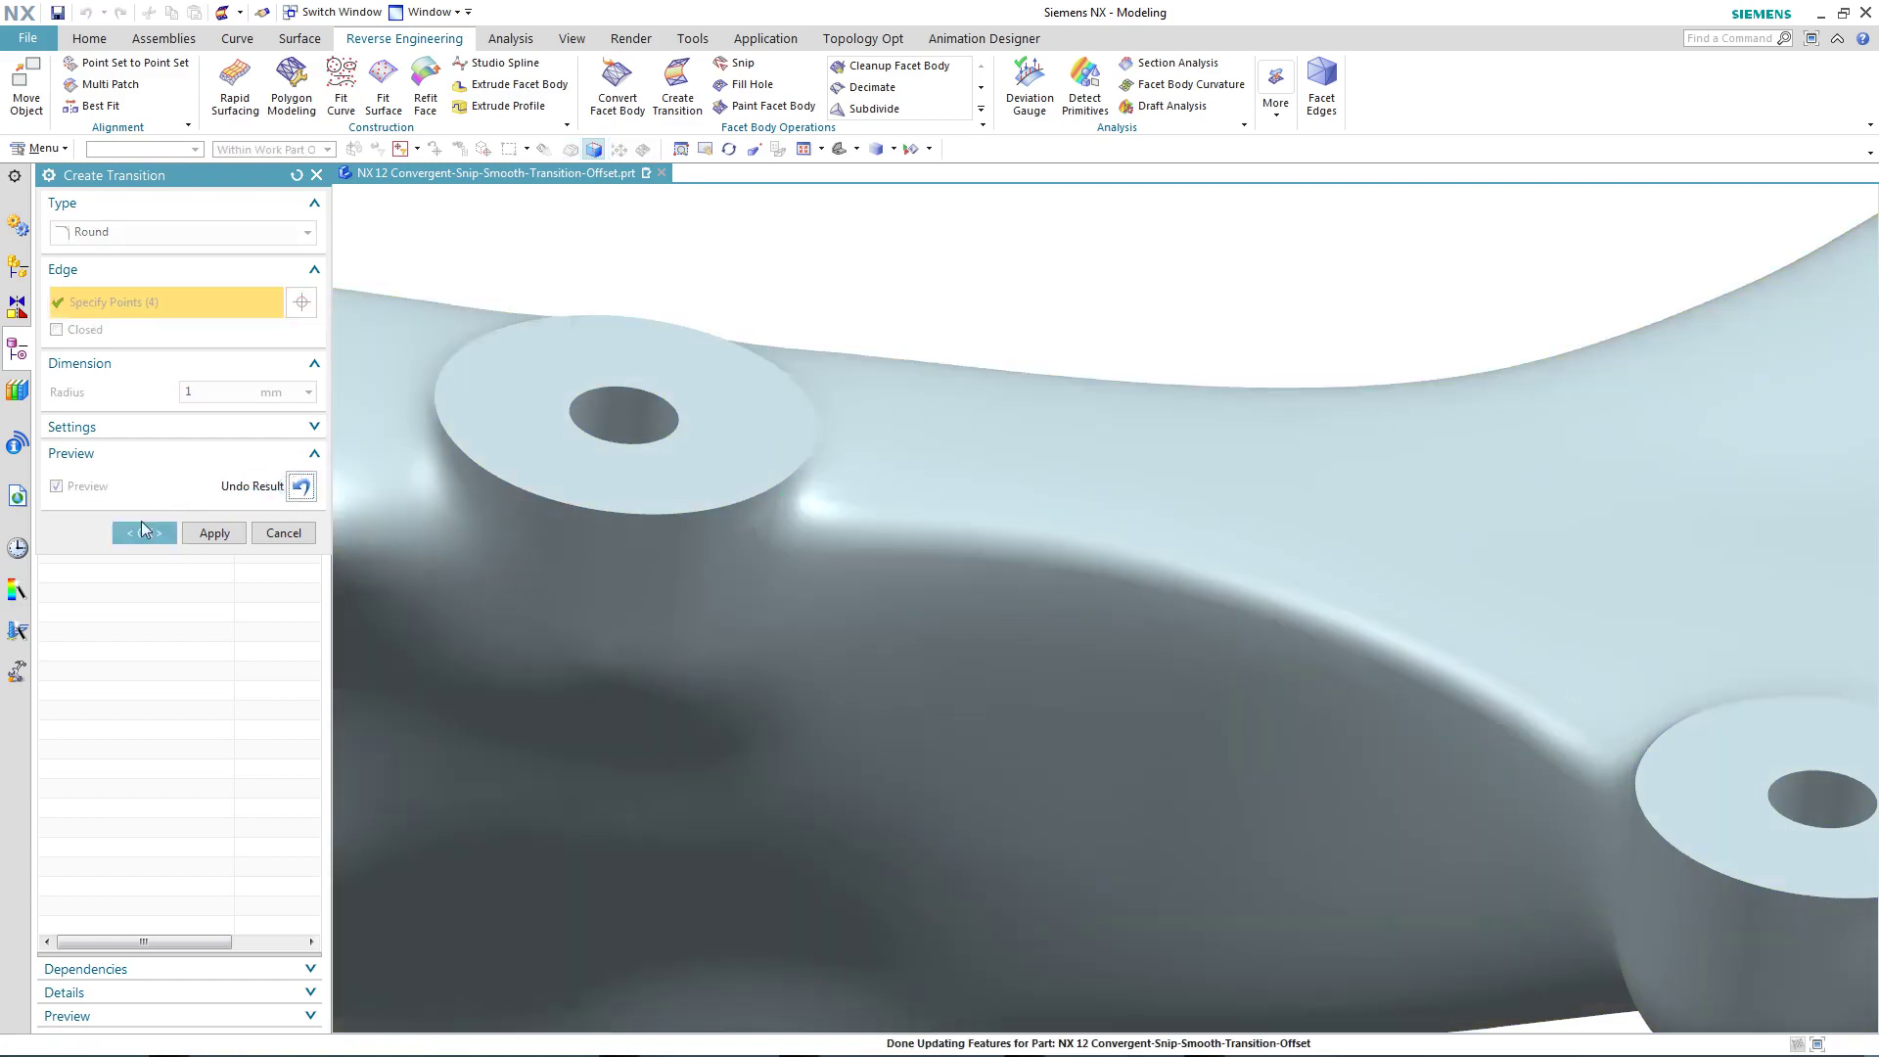
pyautogui.click(142, 531)
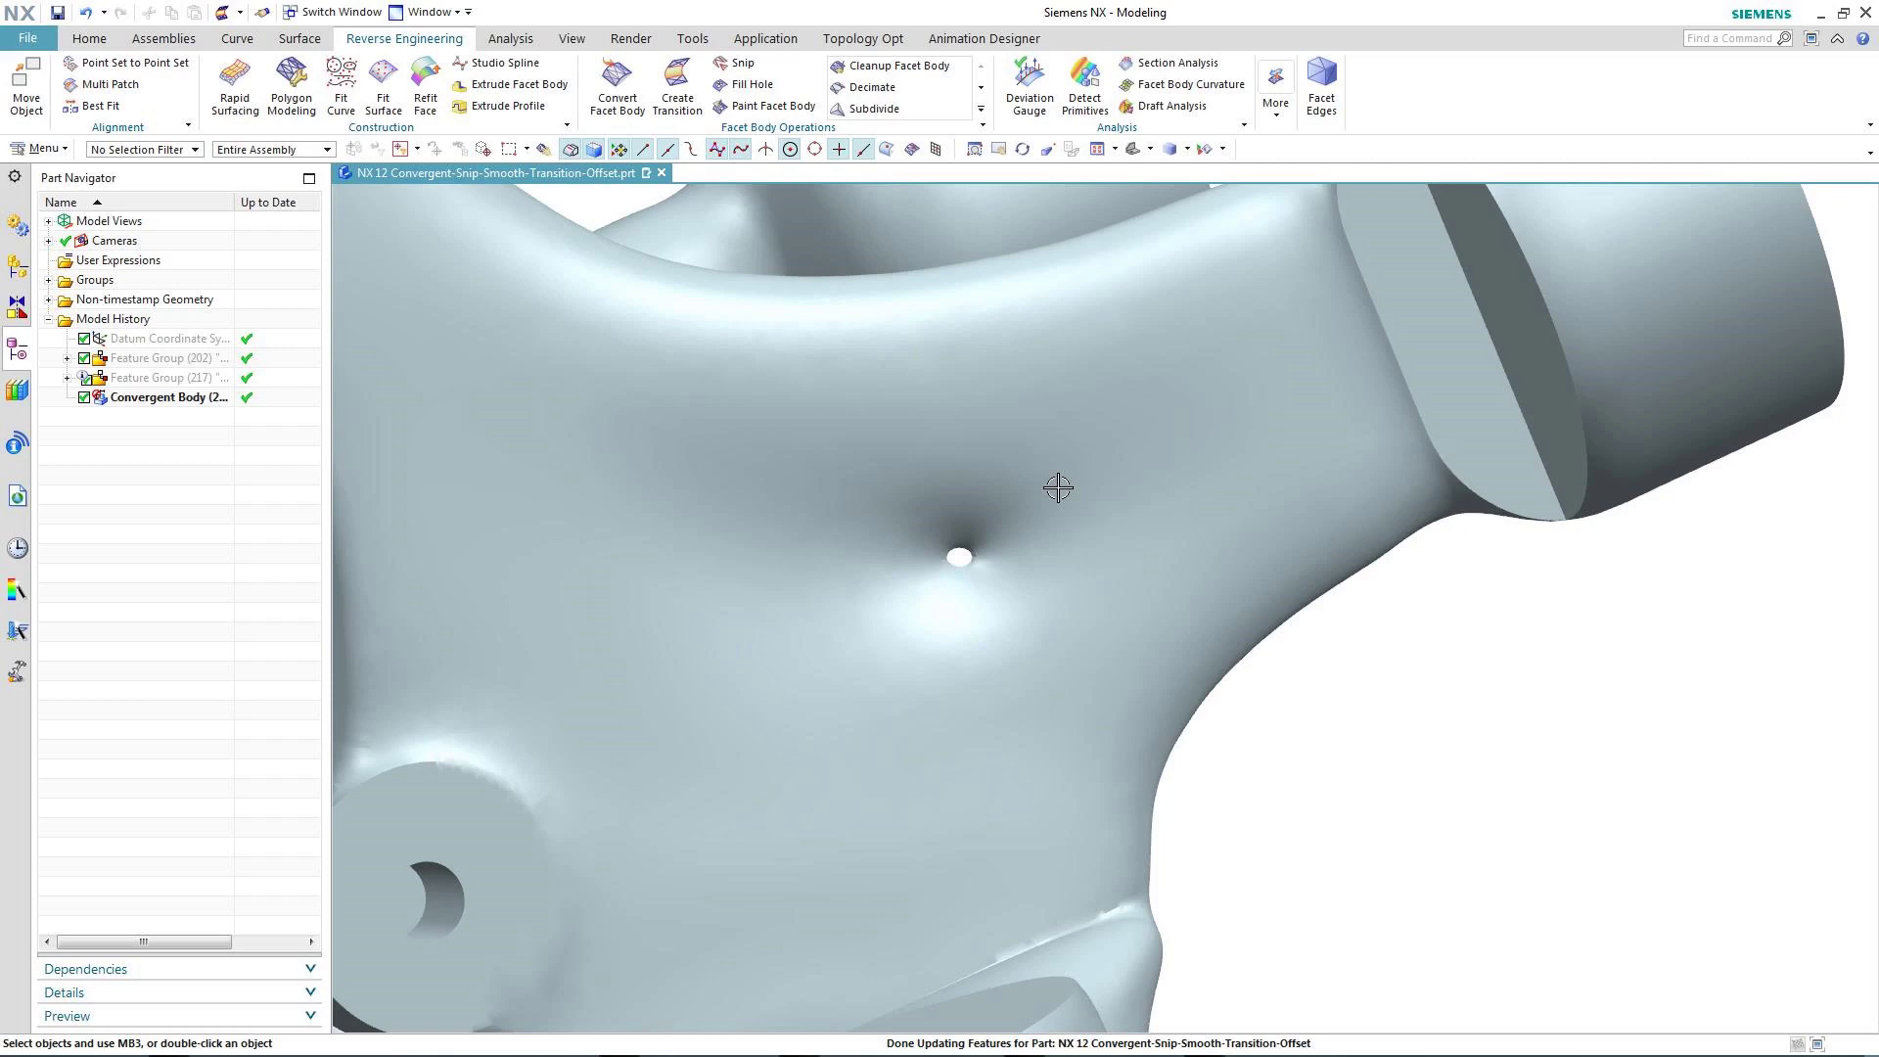
# Step: Paint the facets around the pinhole with the Rough Brush for a region snip
pyautogui.click(736, 65)
pyautogui.click(670, 150)
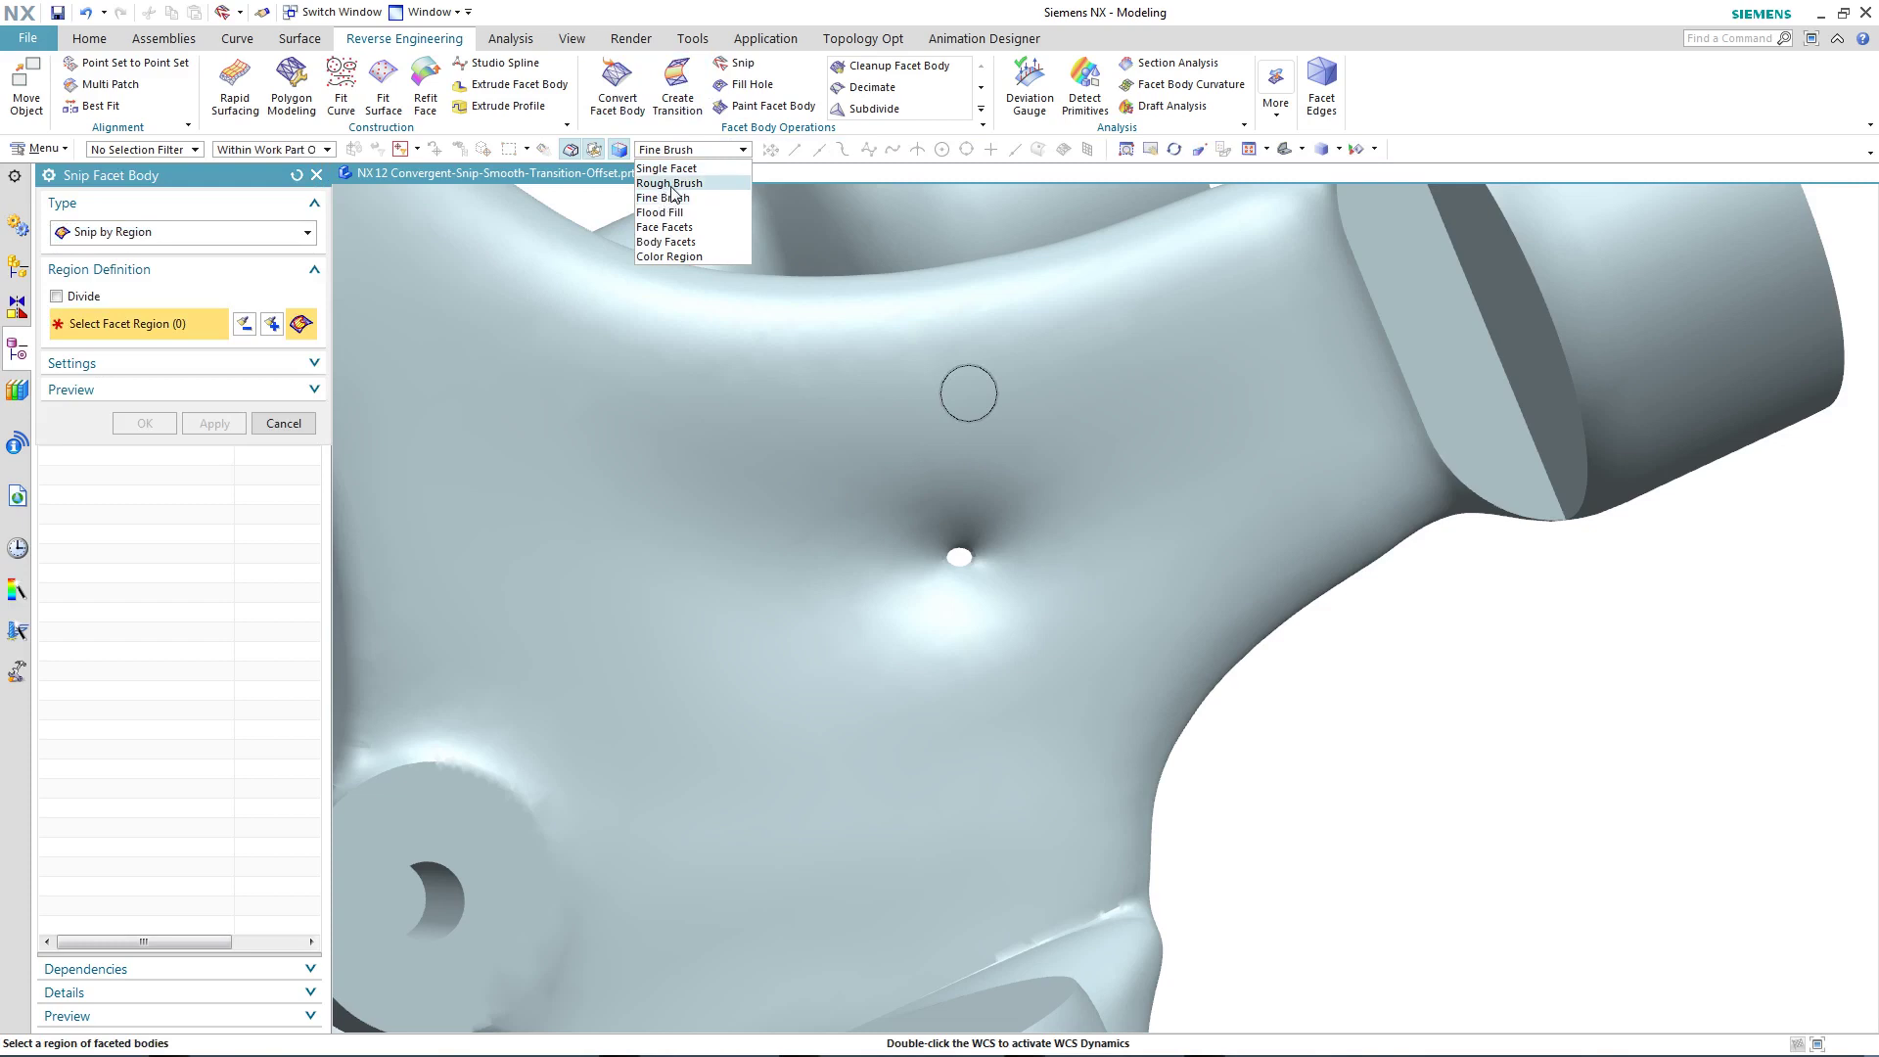
pyautogui.click(666, 183)
pyautogui.moveTo(1012, 409)
pyautogui.mouseDown()
pyautogui.moveTo(965, 391)
pyautogui.moveTo(864, 447)
pyautogui.moveTo(818, 528)
pyautogui.moveTo(852, 630)
pyautogui.moveTo(915, 662)
pyautogui.moveTo(973, 659)
pyautogui.moveTo(1036, 642)
pyautogui.moveTo(1095, 574)
pyautogui.moveTo(1091, 496)
pyautogui.moveTo(1000, 388)
pyautogui.mouseUp()
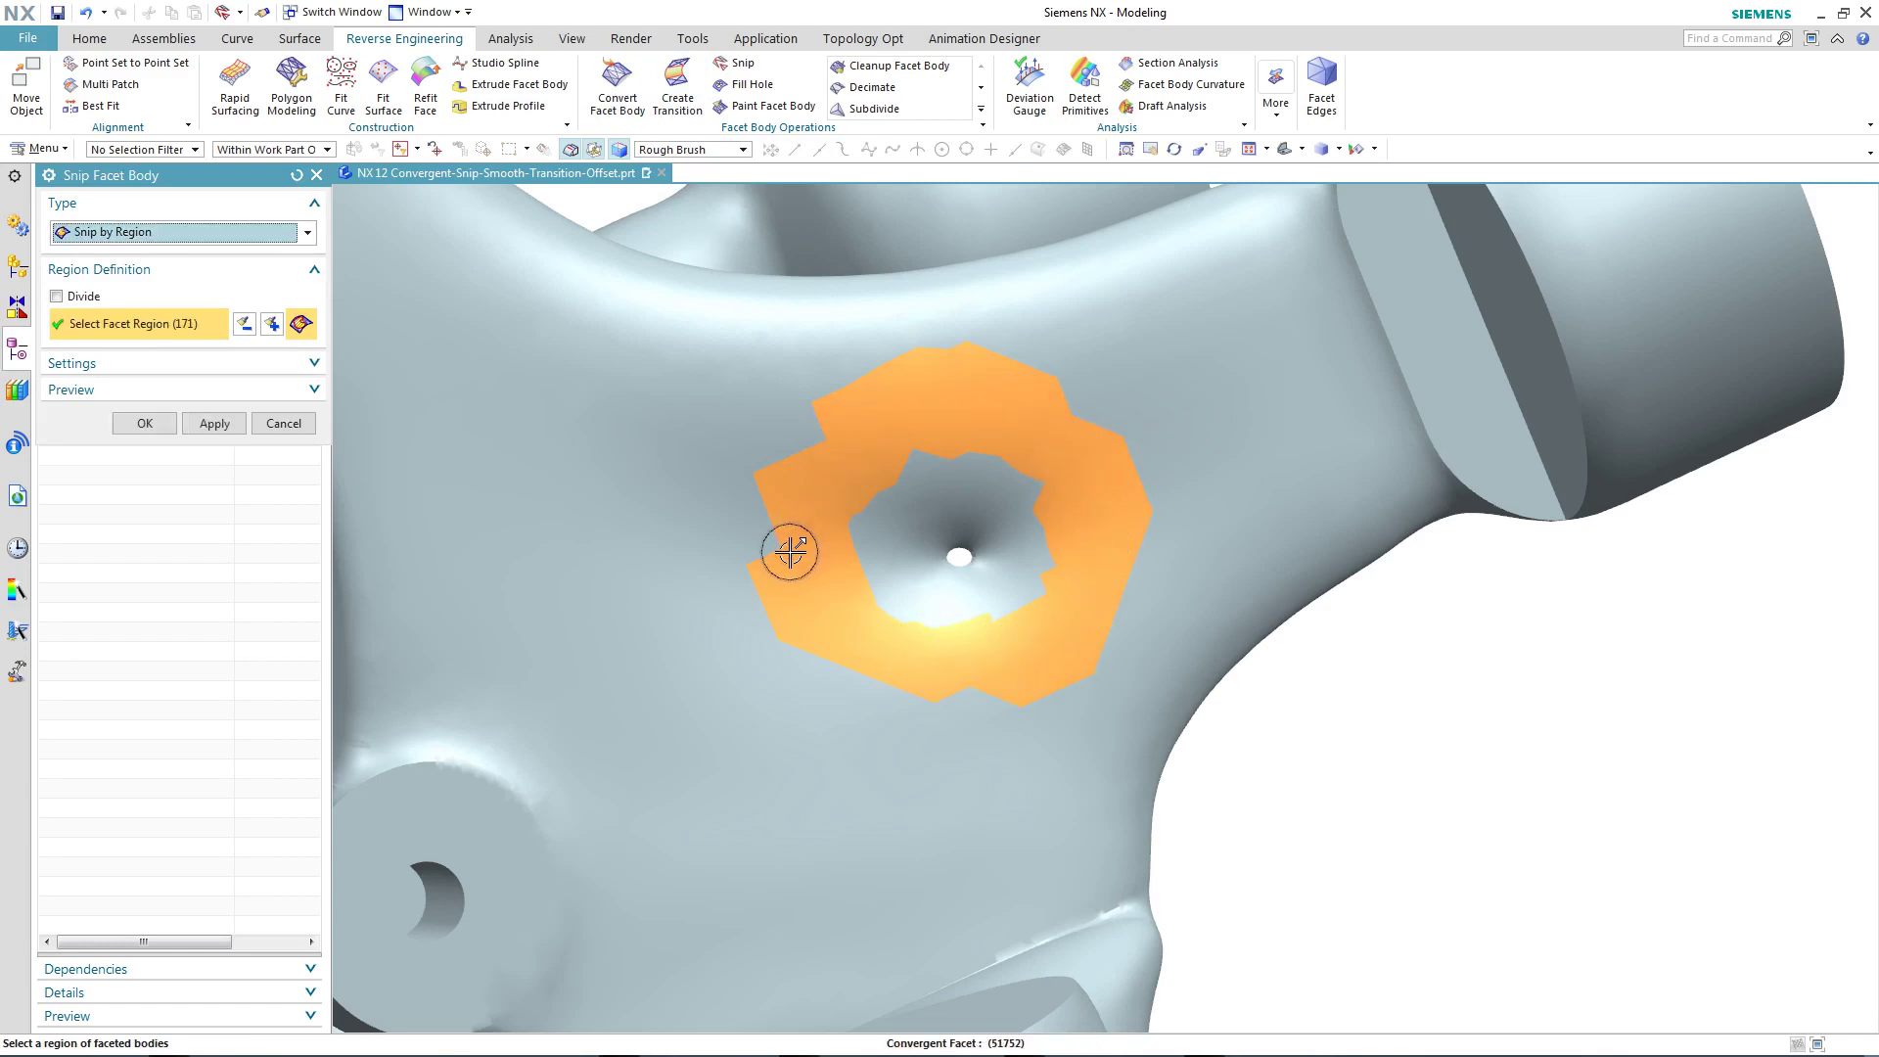
pyautogui.moveTo(796, 537)
pyautogui.mouseDown(button='middle')
pyautogui.moveTo(1208, 737)
pyautogui.moveTo(1147, 761)
pyautogui.moveTo(1207, 713)
pyautogui.moveTo(1229, 722)
pyautogui.moveTo(1249, 749)
pyautogui.moveTo(1229, 764)
pyautogui.moveTo(1292, 633)
pyautogui.moveTo(1217, 474)
pyautogui.mouseUp(button='middle')
pyautogui.moveTo(1264, 460)
pyautogui.mouseDown()
pyautogui.moveTo(1241, 448)
pyautogui.moveTo(1126, 509)
pyautogui.moveTo(1114, 585)
pyautogui.moveTo(1128, 624)
pyautogui.moveTo(1192, 671)
pyautogui.moveTo(1281, 655)
pyautogui.moveTo(1343, 591)
pyautogui.moveTo(1342, 532)
pyautogui.moveTo(1258, 457)
pyautogui.moveTo(1184, 476)
pyautogui.mouseUp()
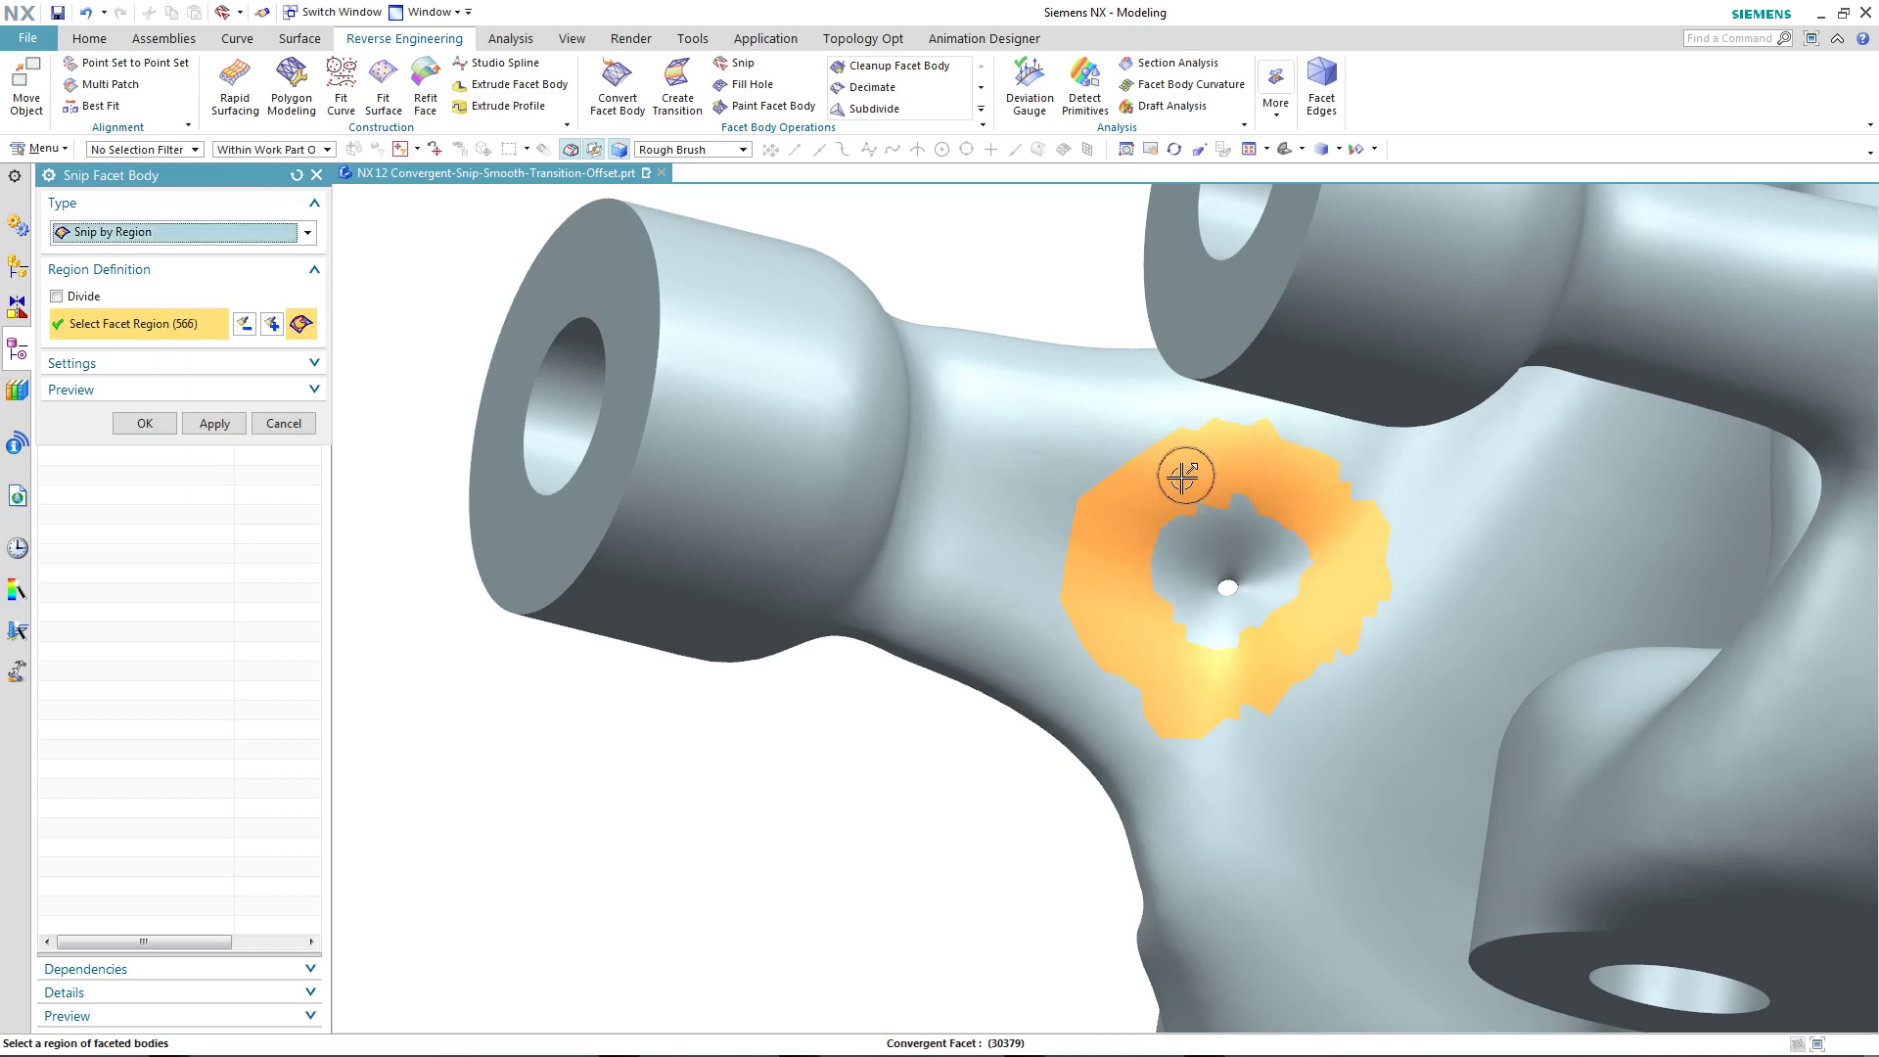
# Step: Flood-fill the unpainted centre around the pinhole and snip out the selected facets
pyautogui.click(693, 149)
pyautogui.click(660, 213)
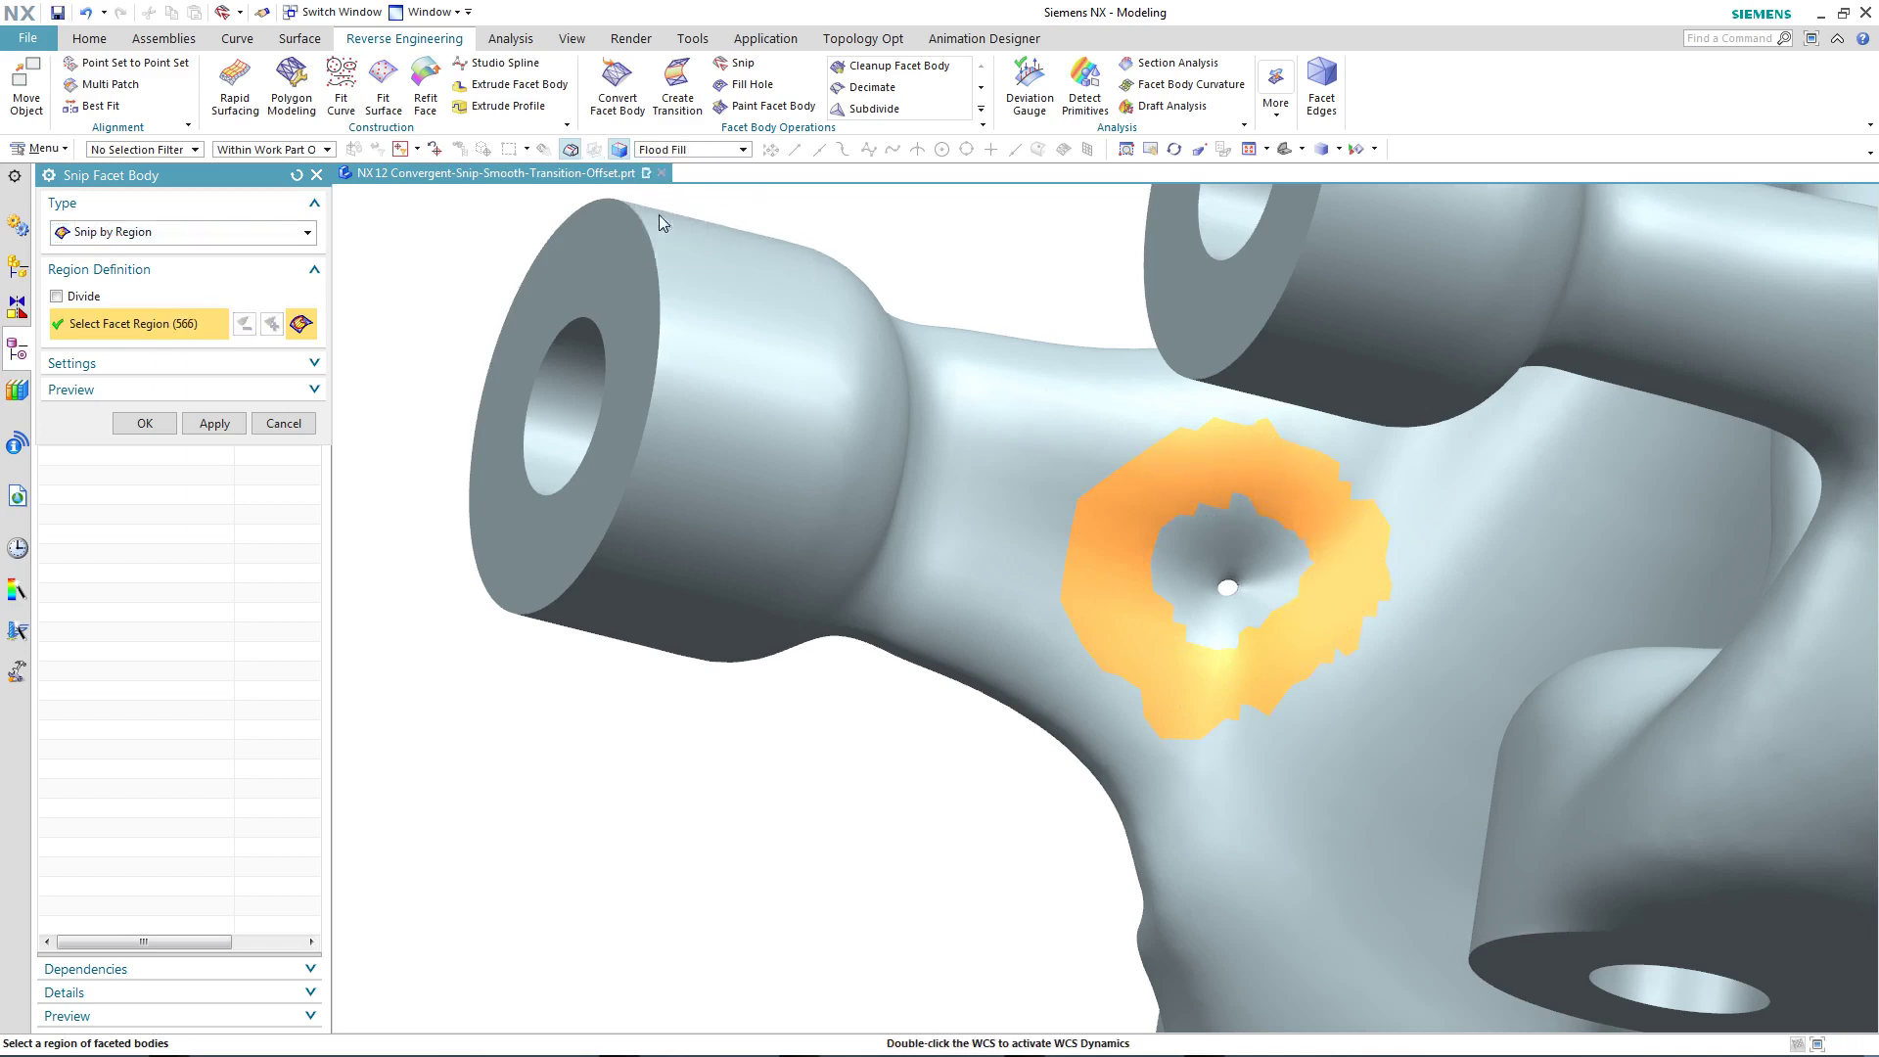
pyautogui.click(1204, 541)
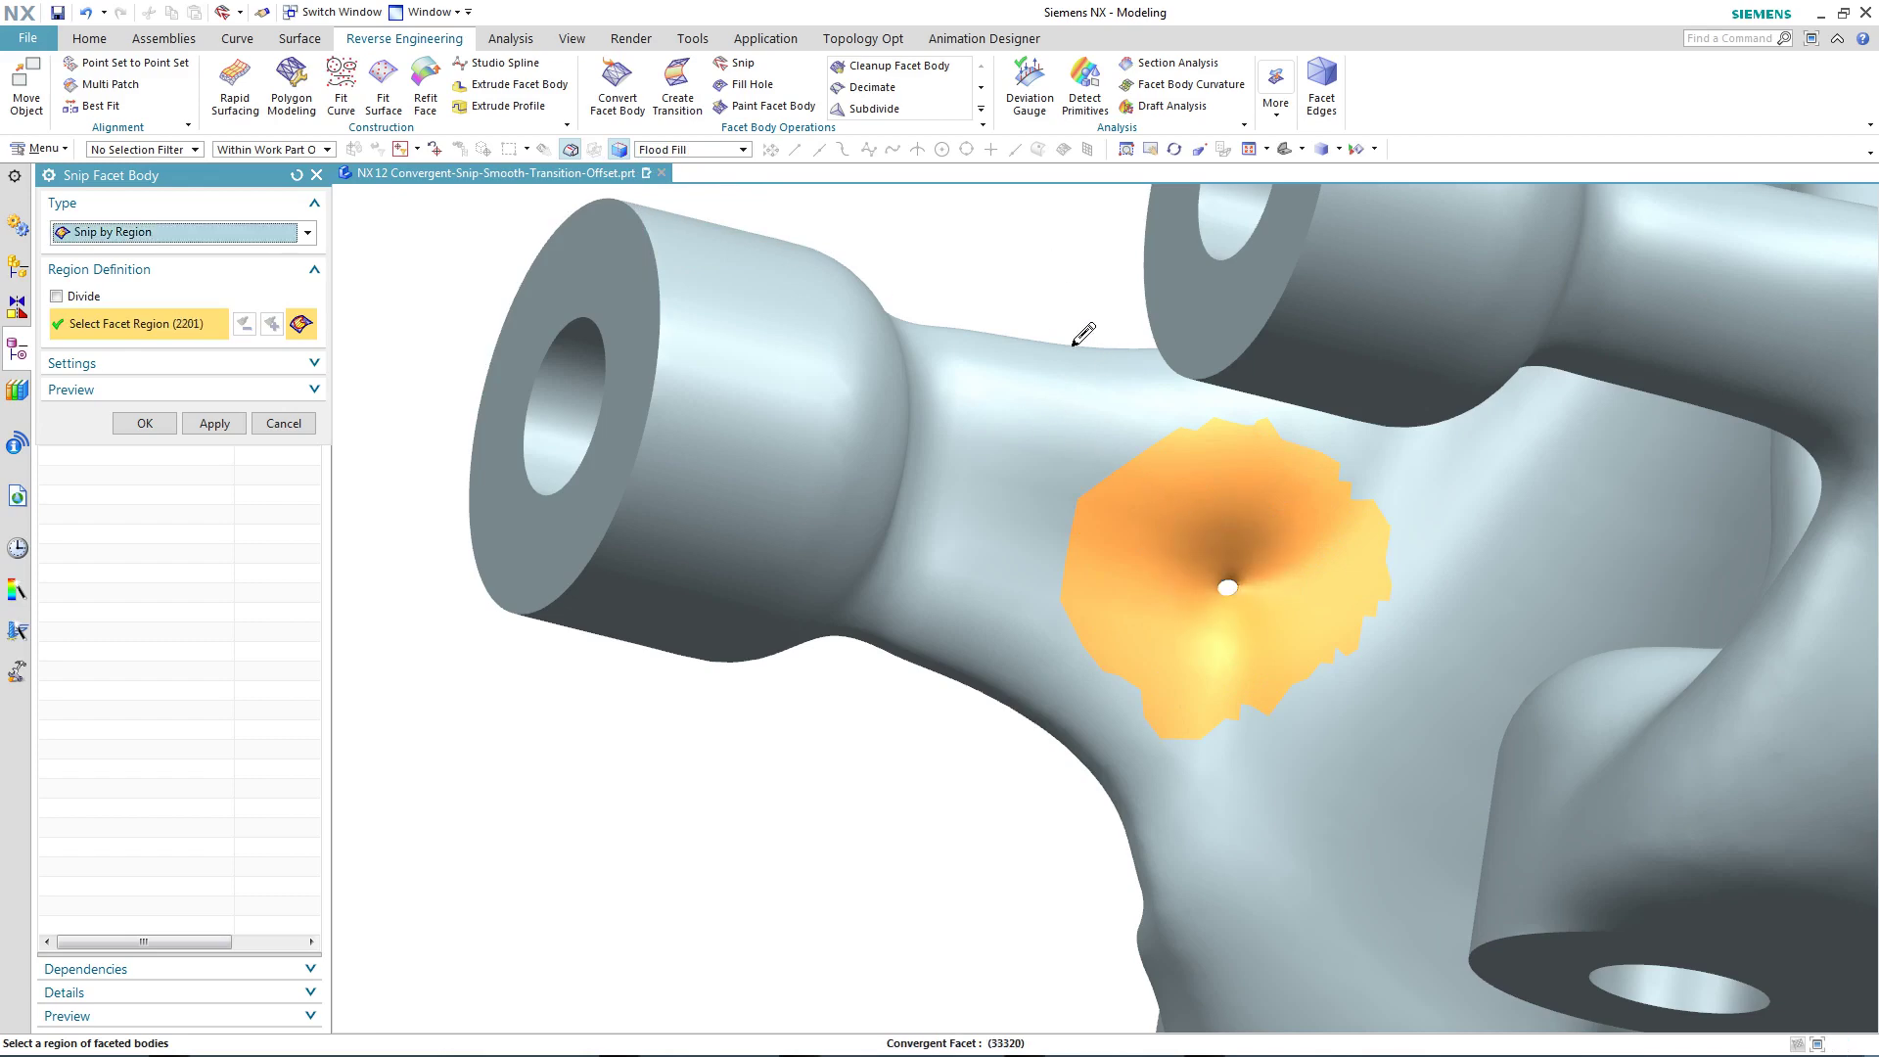
pyautogui.press('Home')
pyautogui.moveTo(1035, 311); pyautogui.dragTo(255, 427, button='middle')
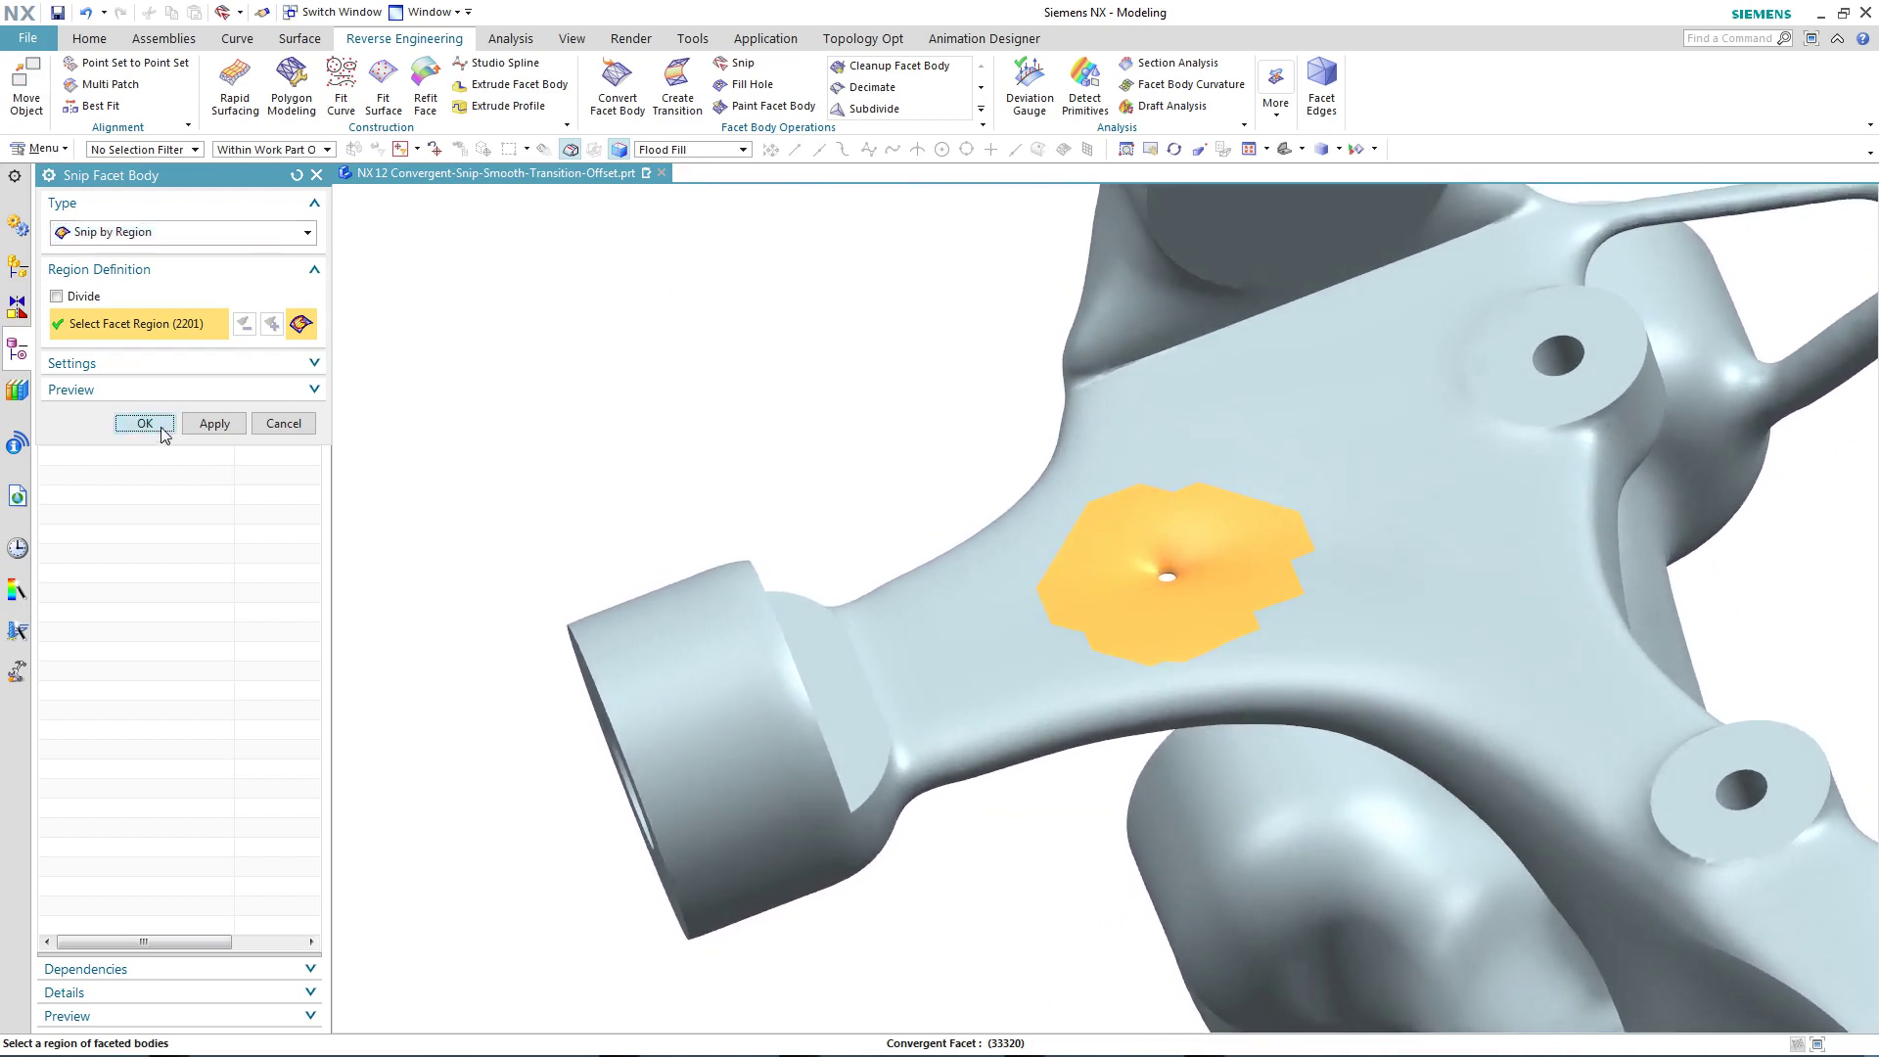
pyautogui.click(145, 423)
pyautogui.moveTo(595, 331); pyautogui.dragTo(719, 157, button='middle')
# Step: Fill the snipped opening with a tangent-based patch using its two edge curves
pyautogui.click(753, 84)
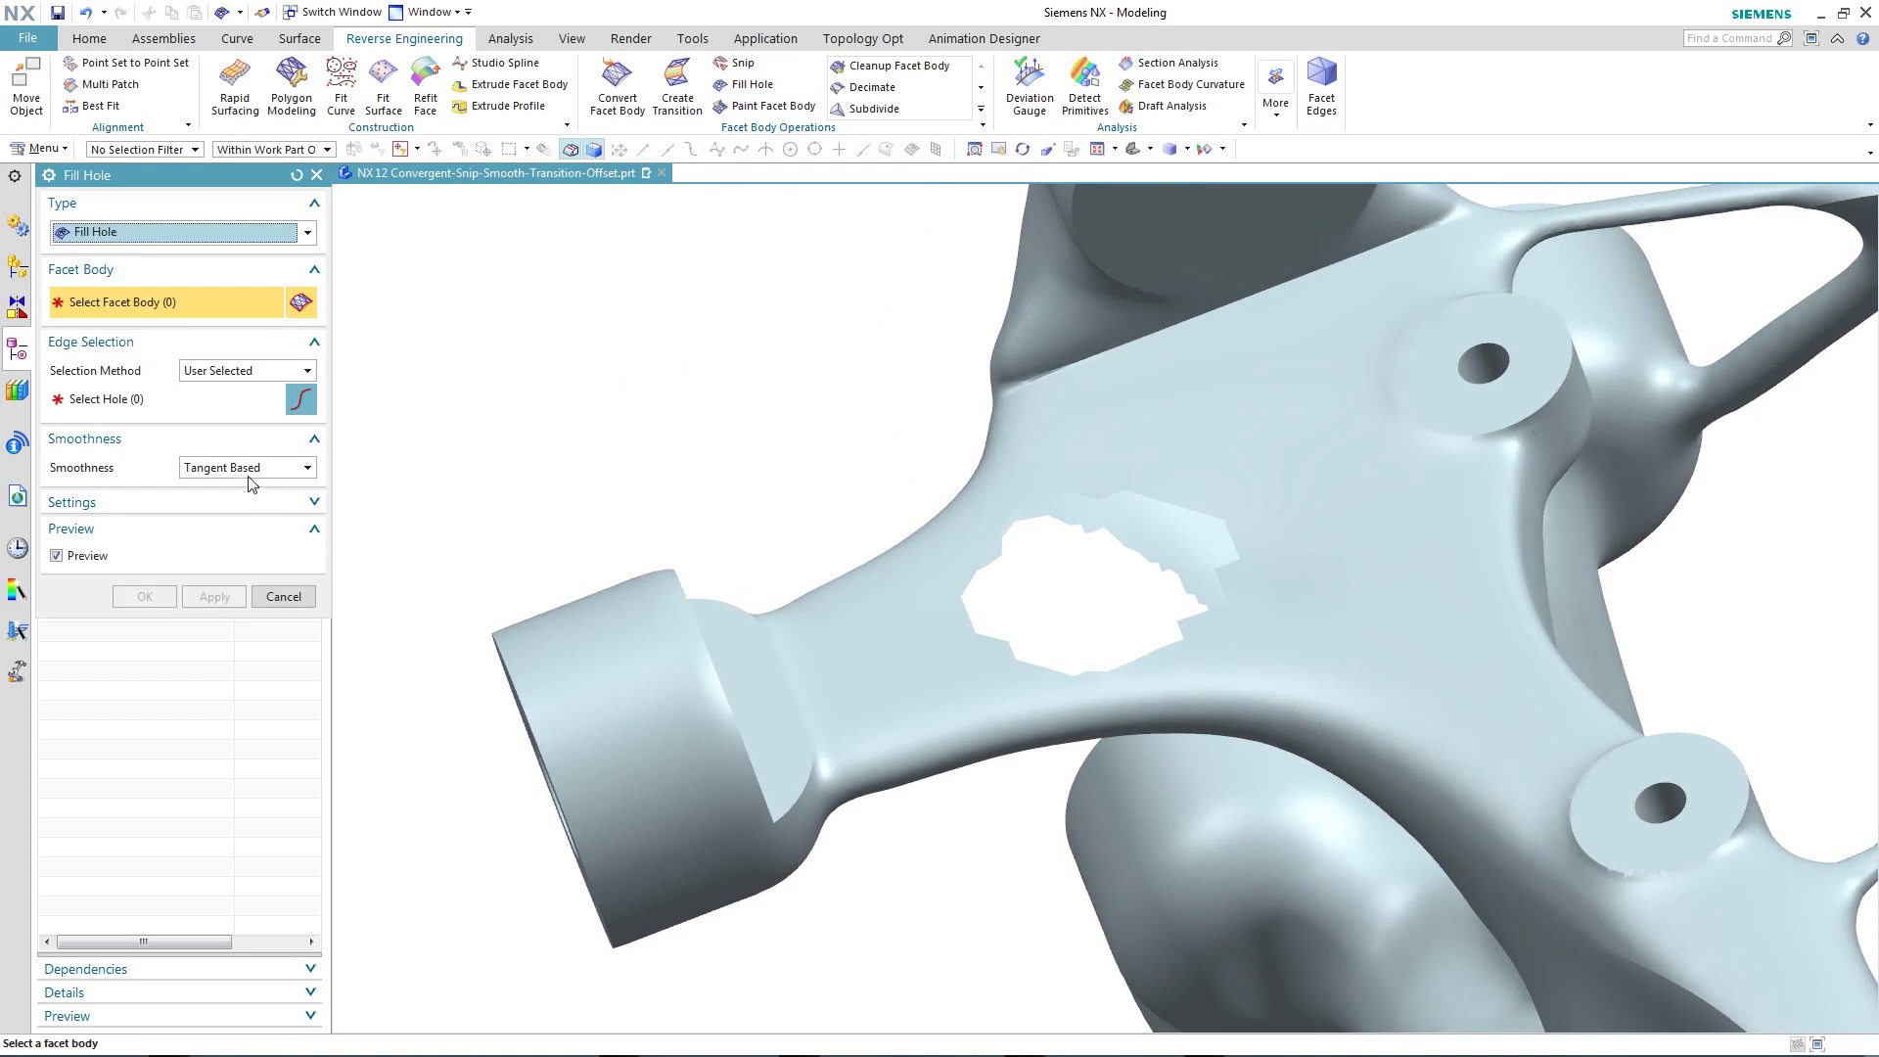
pyautogui.click(836, 592)
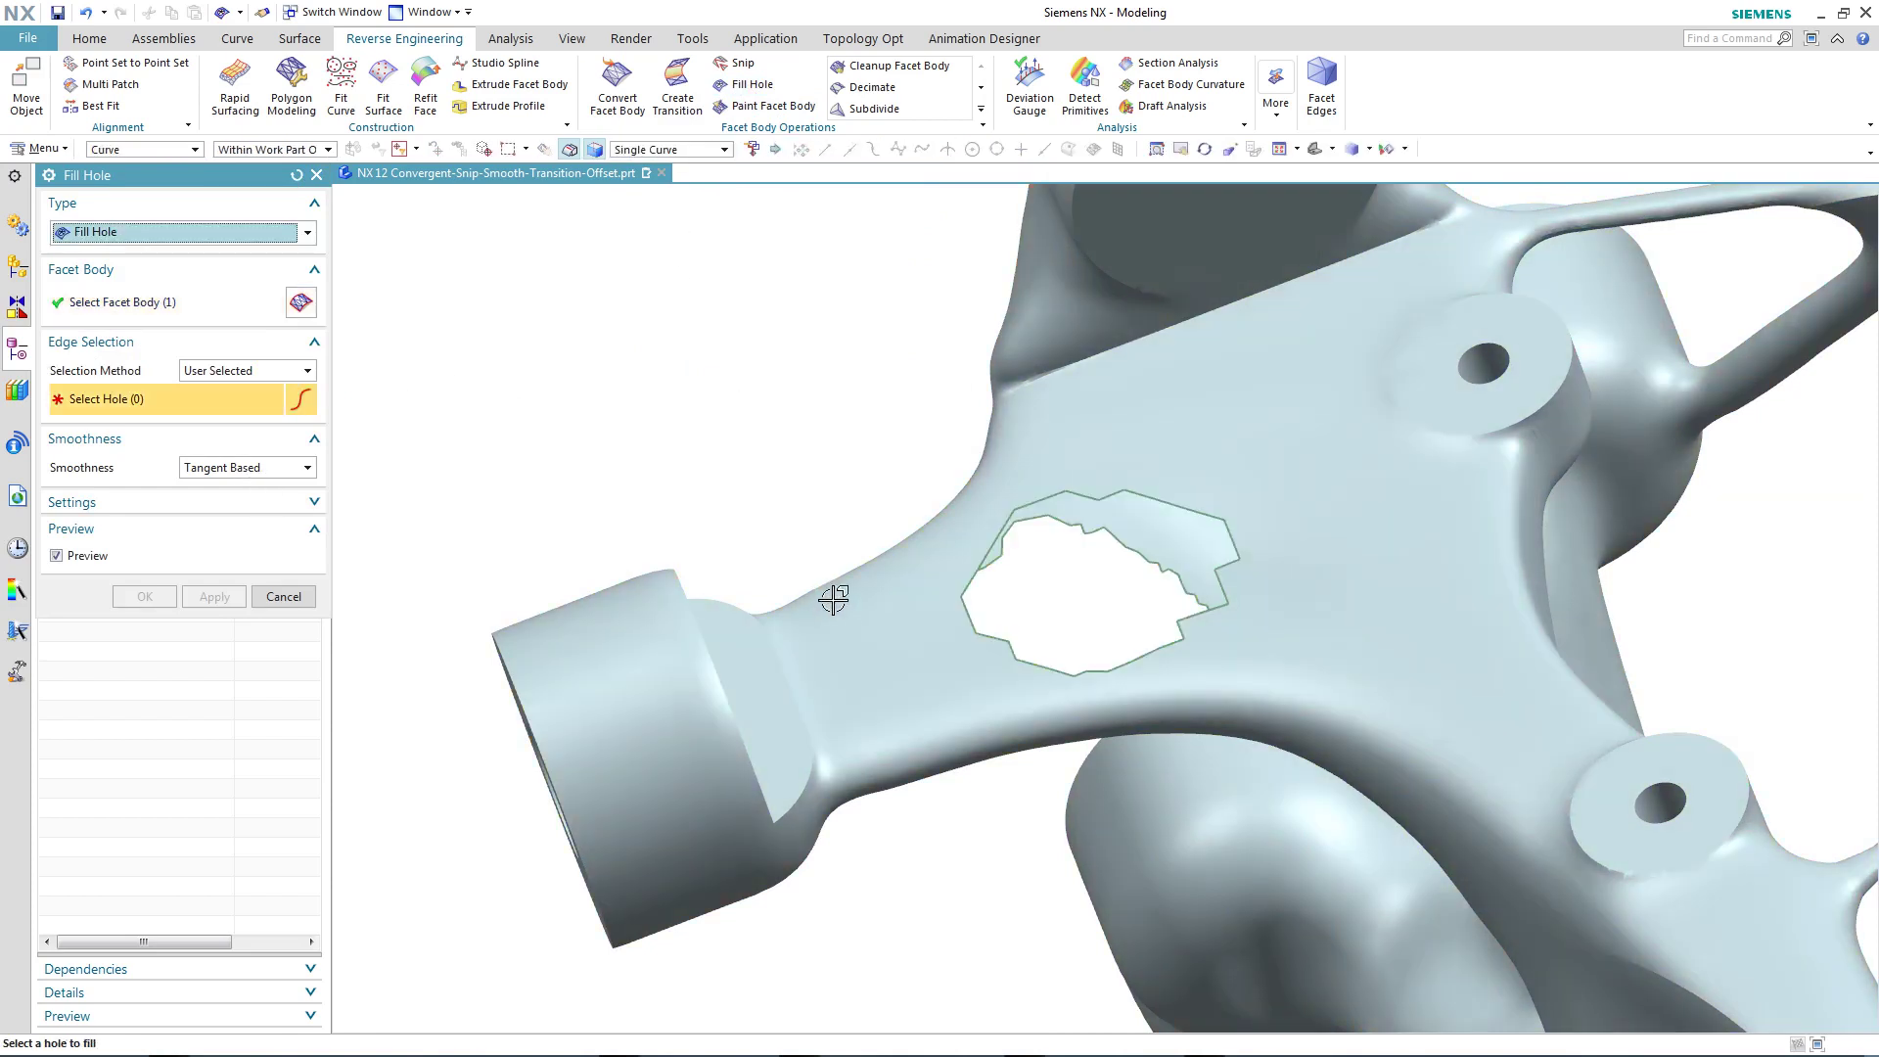
pyautogui.click(1172, 506)
pyautogui.click(1126, 555)
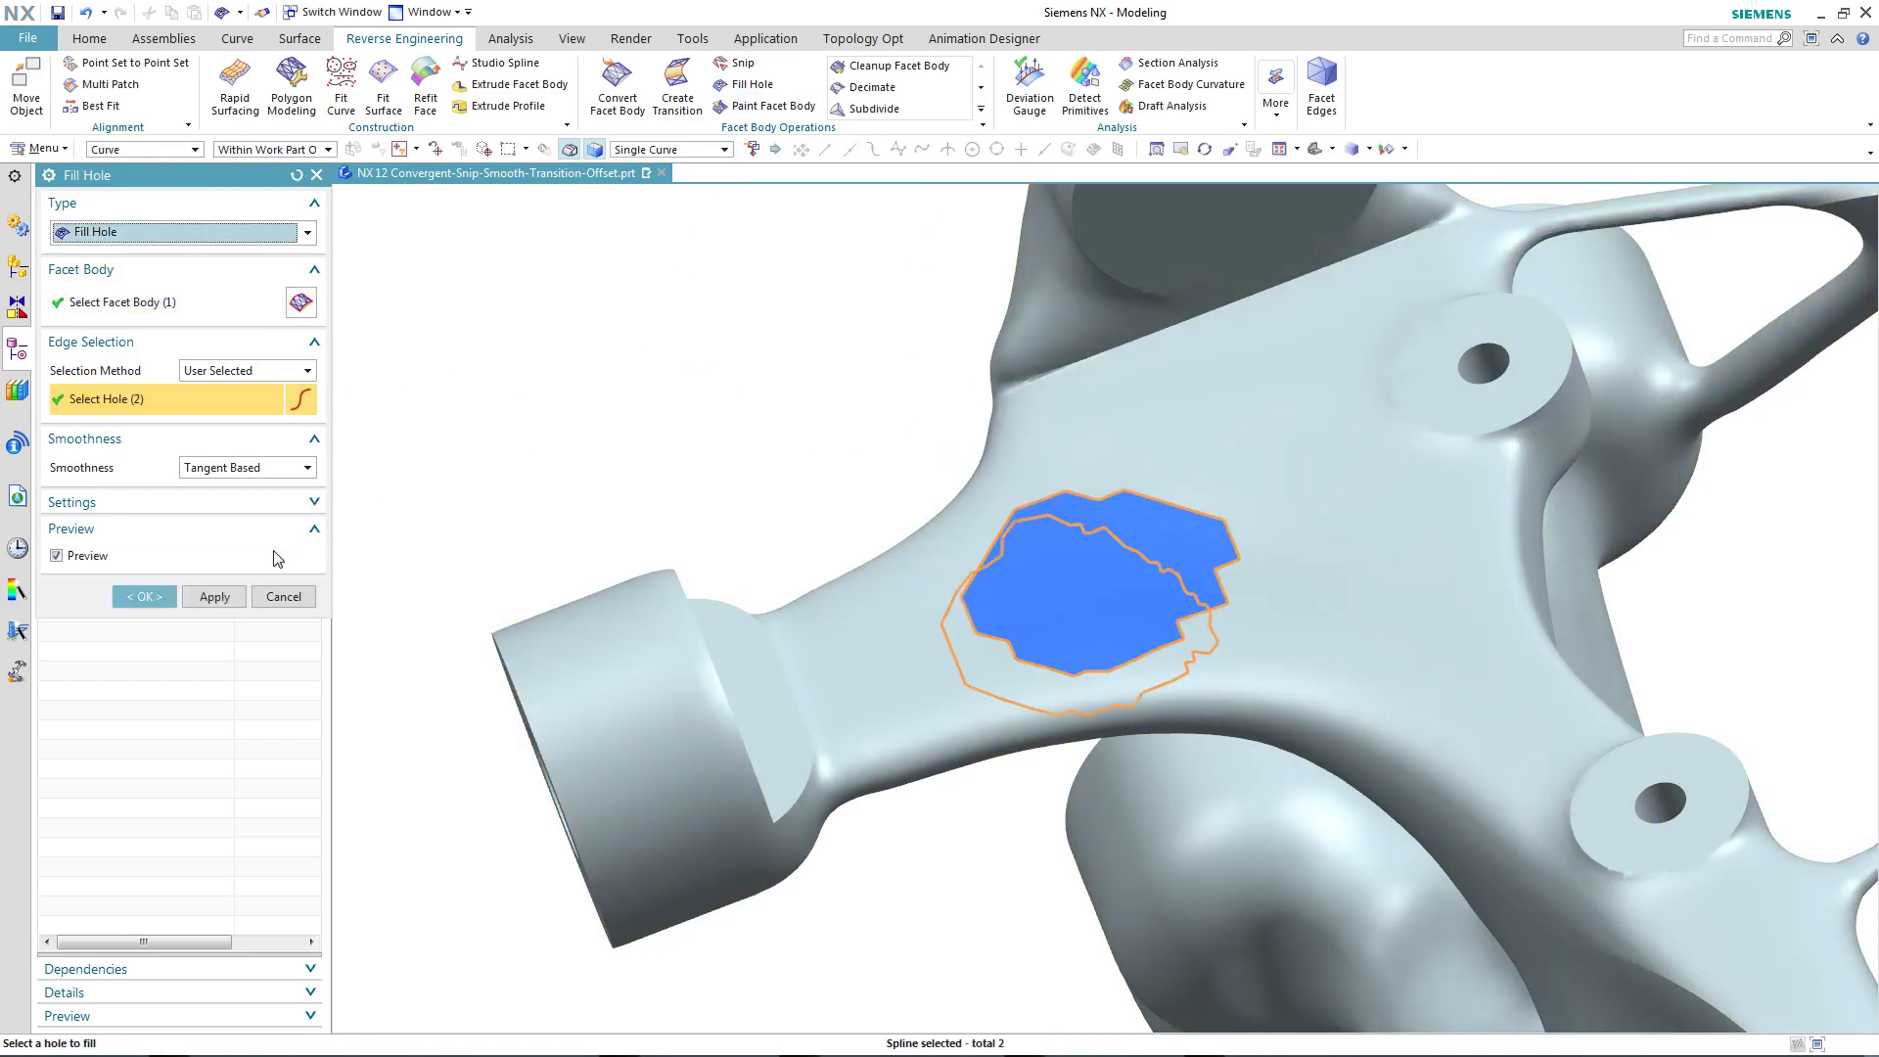
pyautogui.click(152, 603)
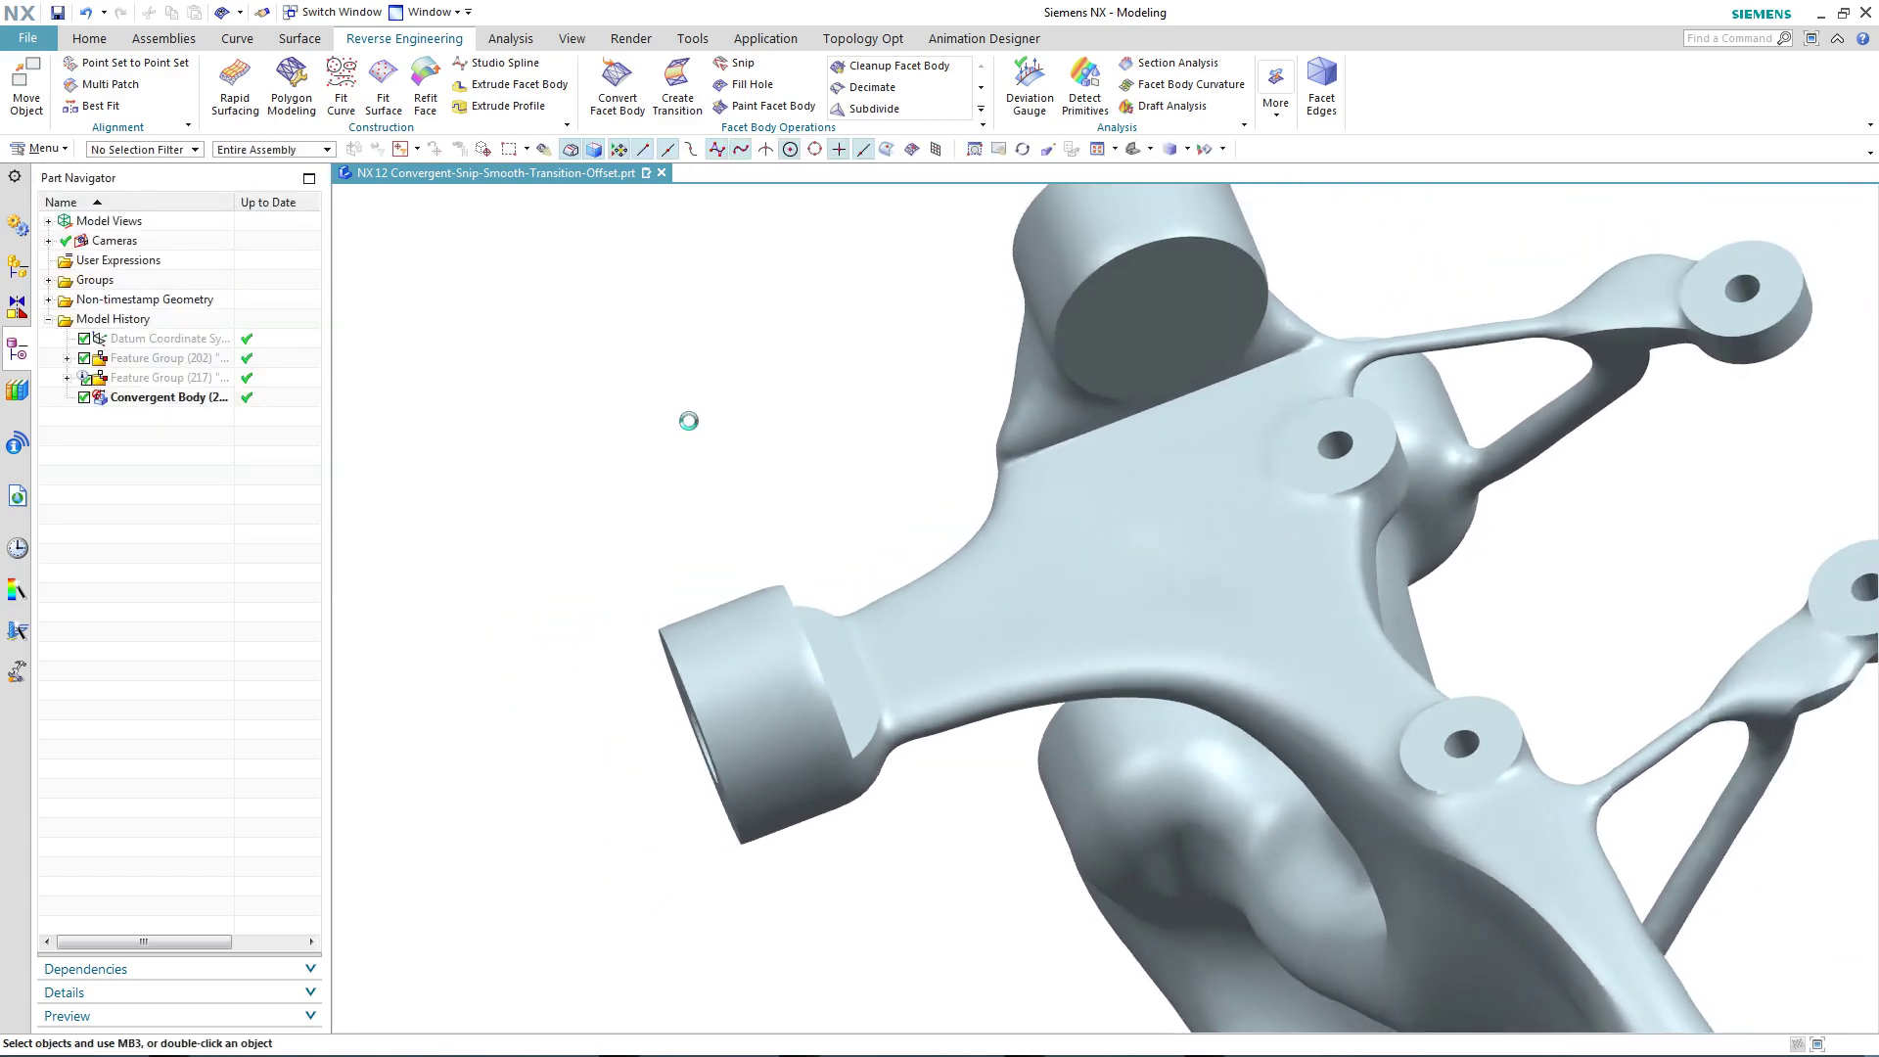